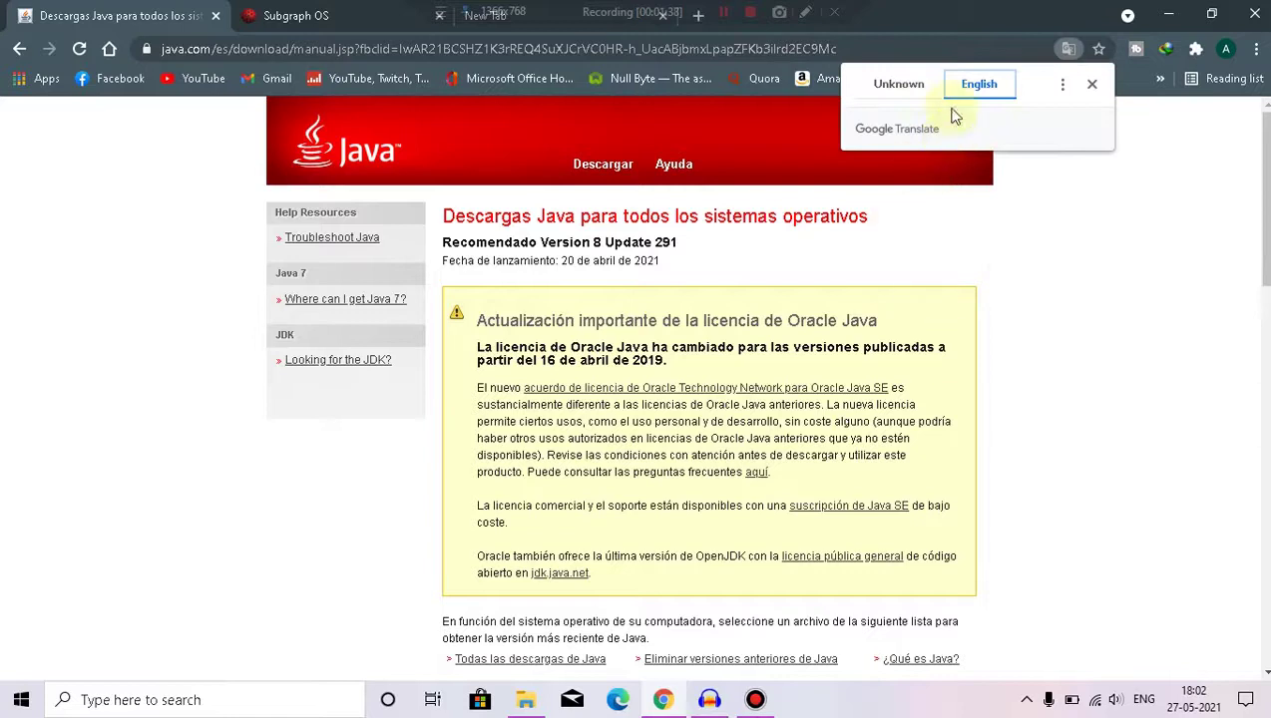
# - Review the Windows installers offered on the Java downloads page and close that page
pyautogui.click(1091, 84)
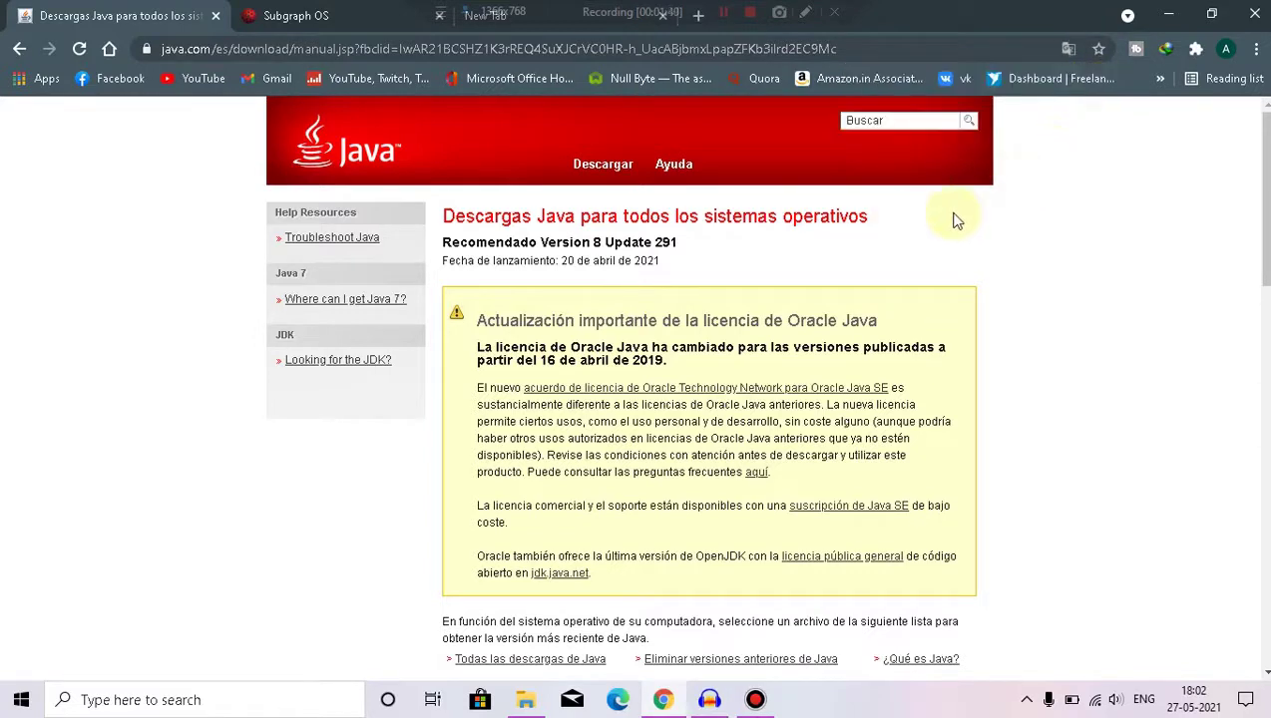
pyautogui.scroll(-5, 953, 219)
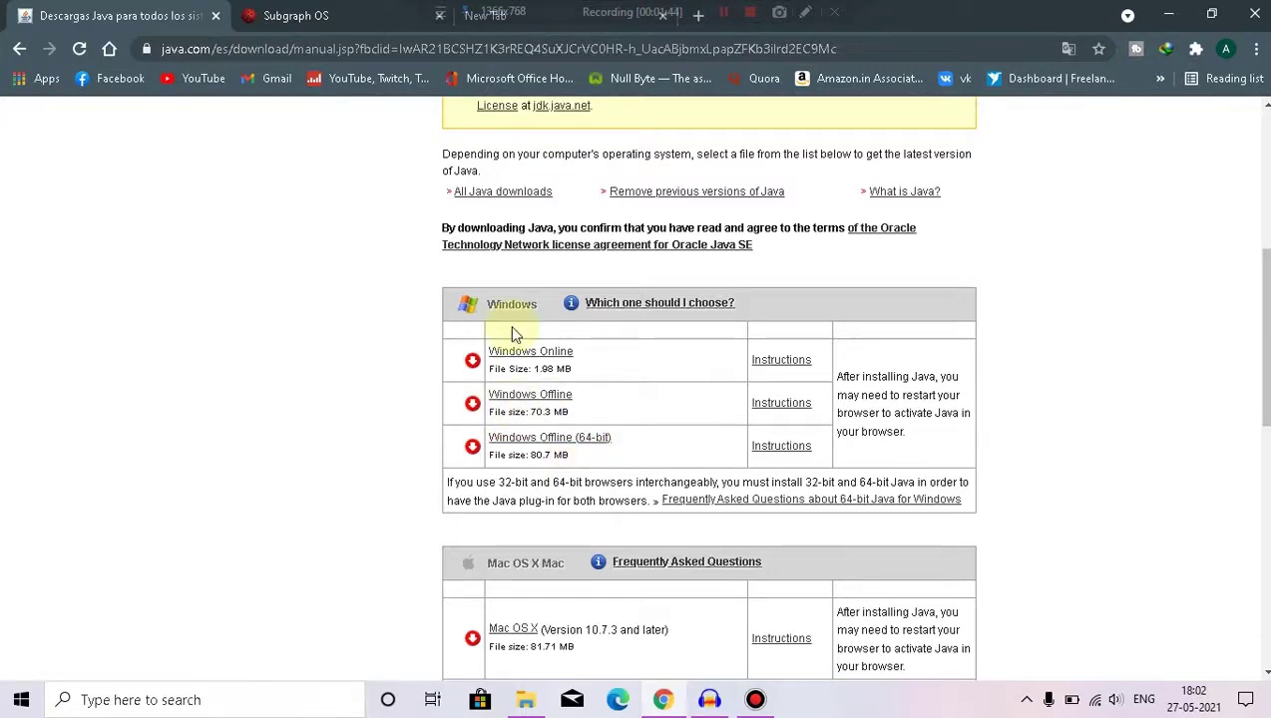
pyautogui.scroll(5, 514, 330)
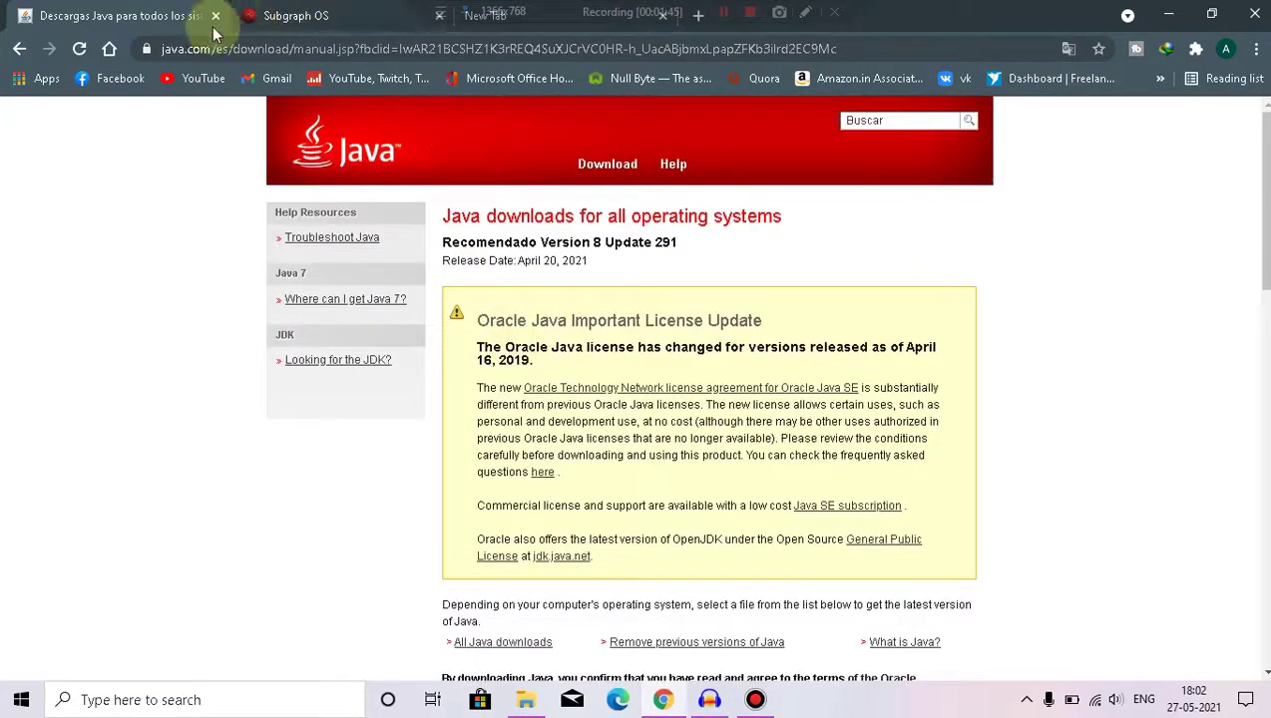
pyautogui.click(216, 15)
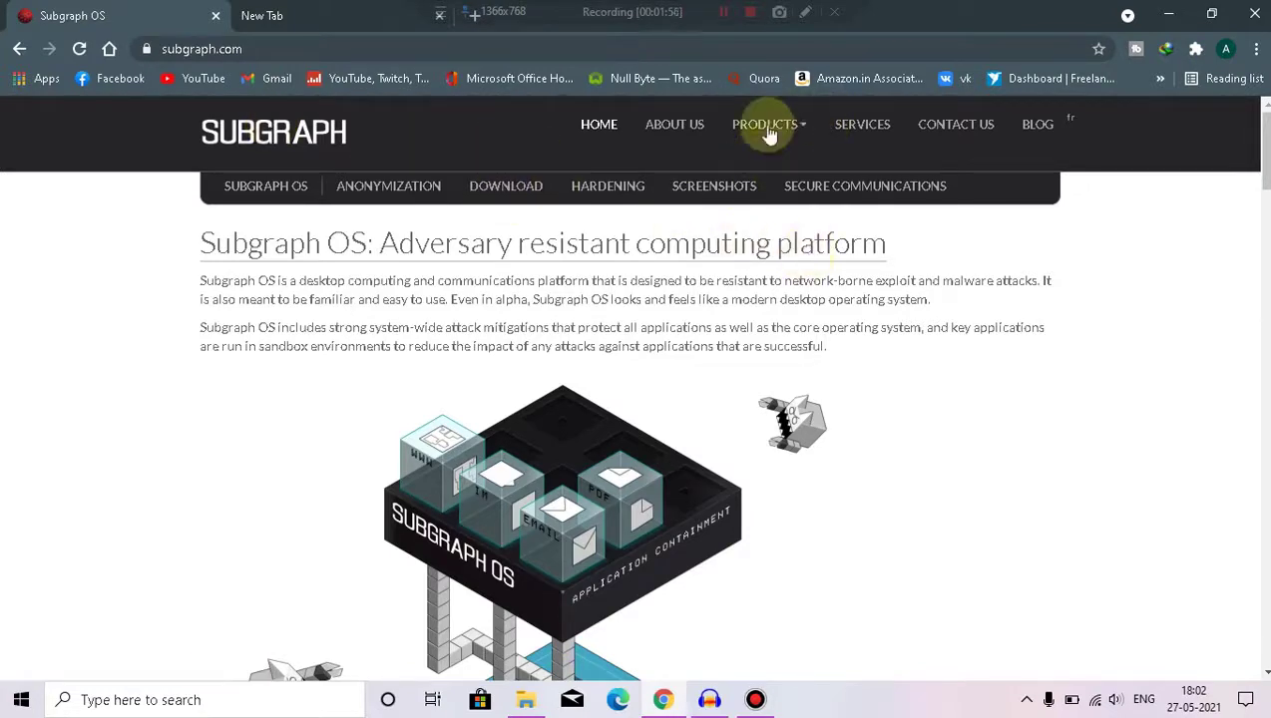
# - View the Vega product page on the Subgraph site, including its download link, and close the page
pyautogui.moveTo(766, 126)
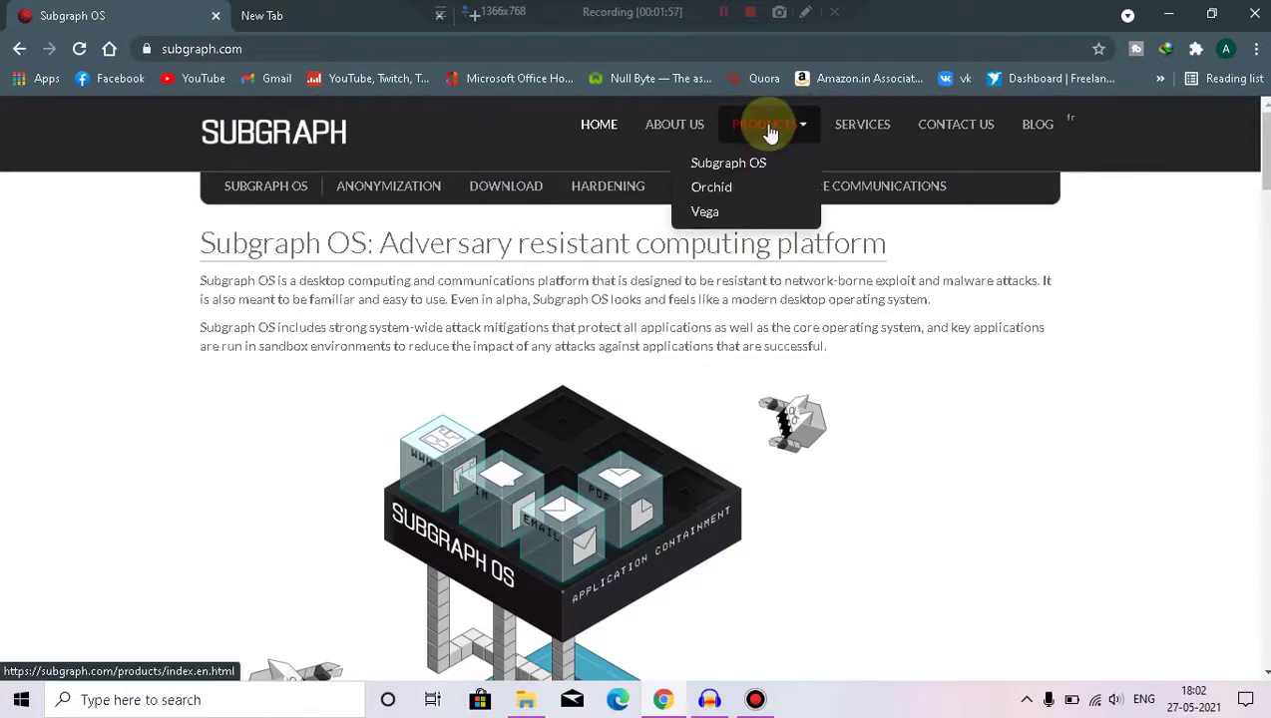
pyautogui.click(741, 210)
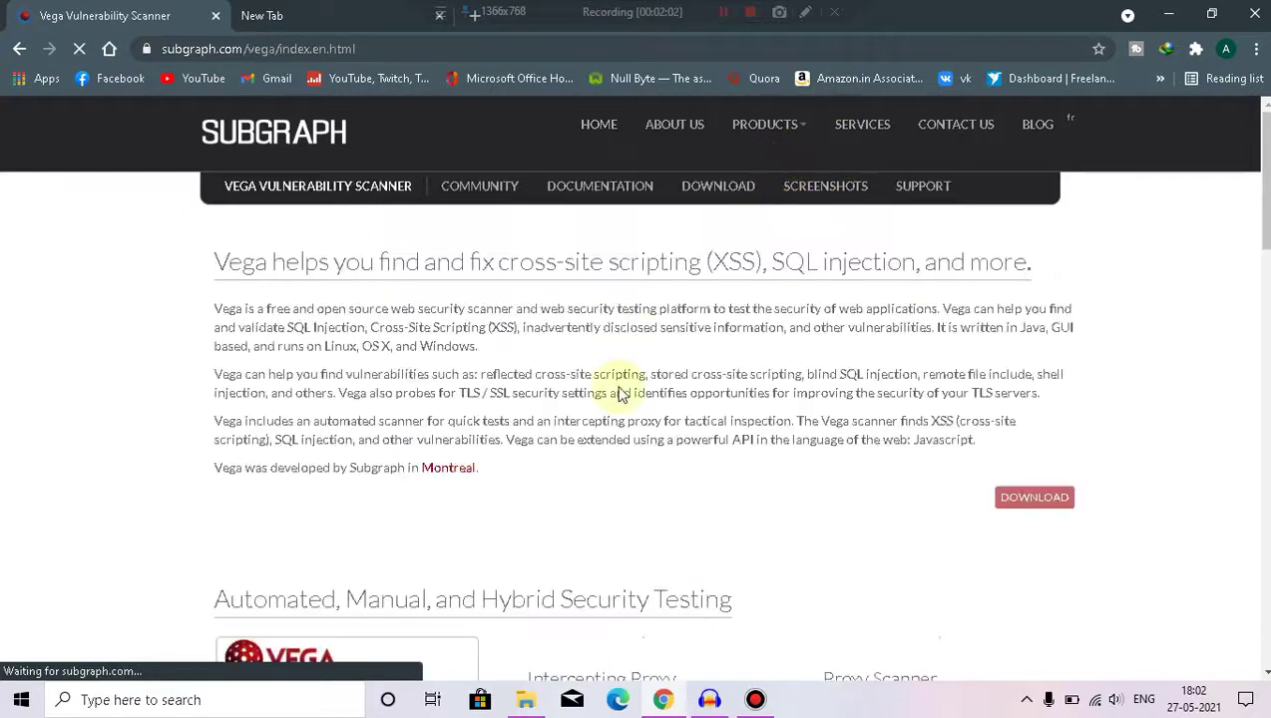
pyautogui.scroll(-1, 1067, 455)
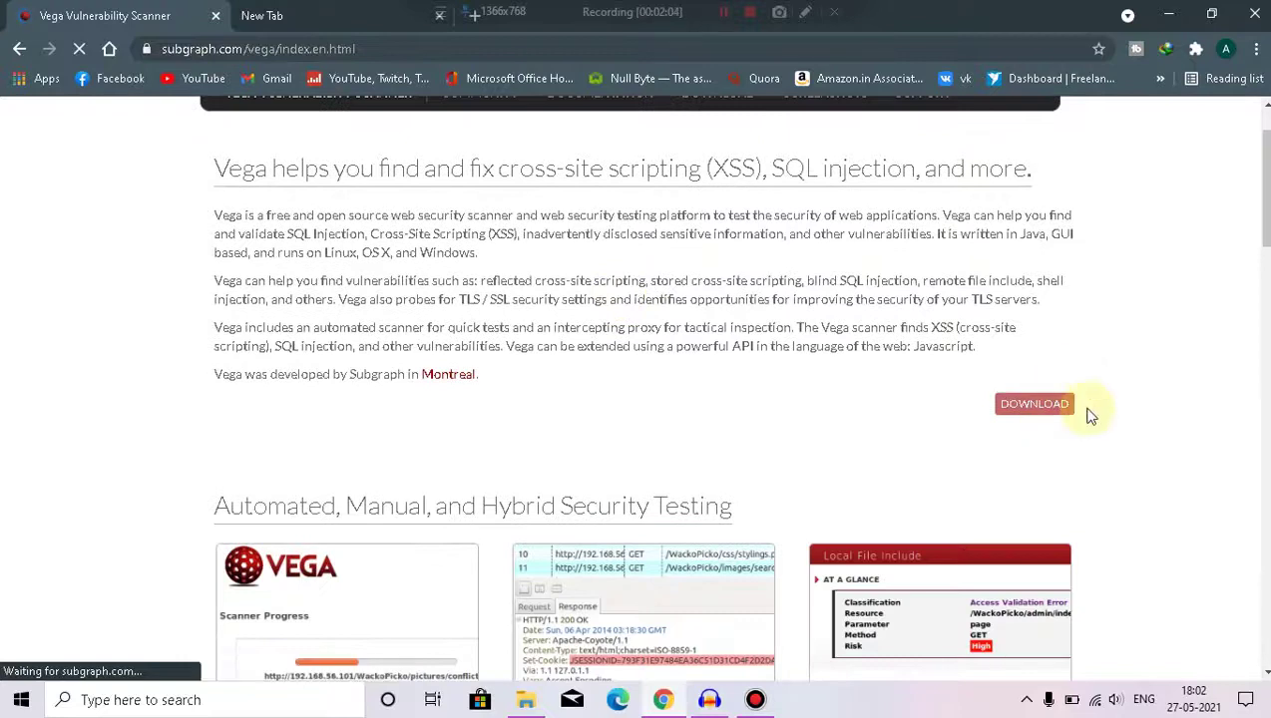
pyautogui.click(215, 16)
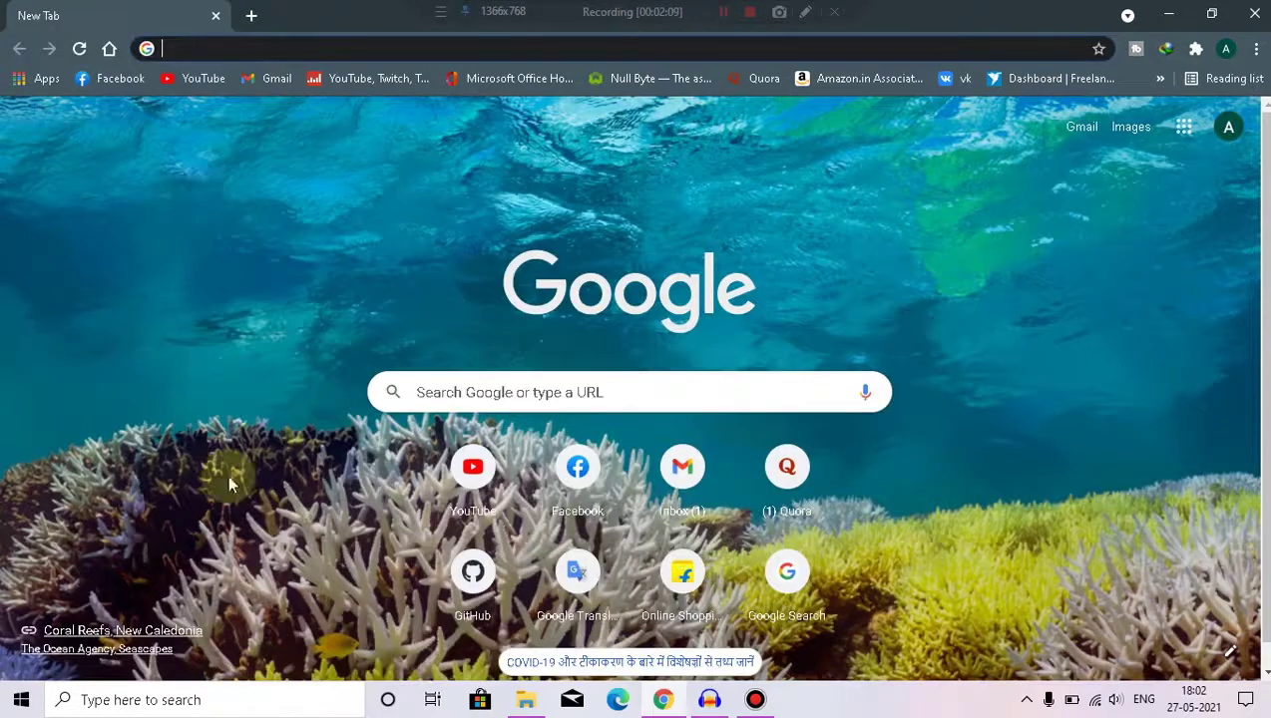
# - Switch to File Explorer, launch VegaSetup64 from the Programs folder in Downloads, and minimize the open windows
pyautogui.click(529, 701)
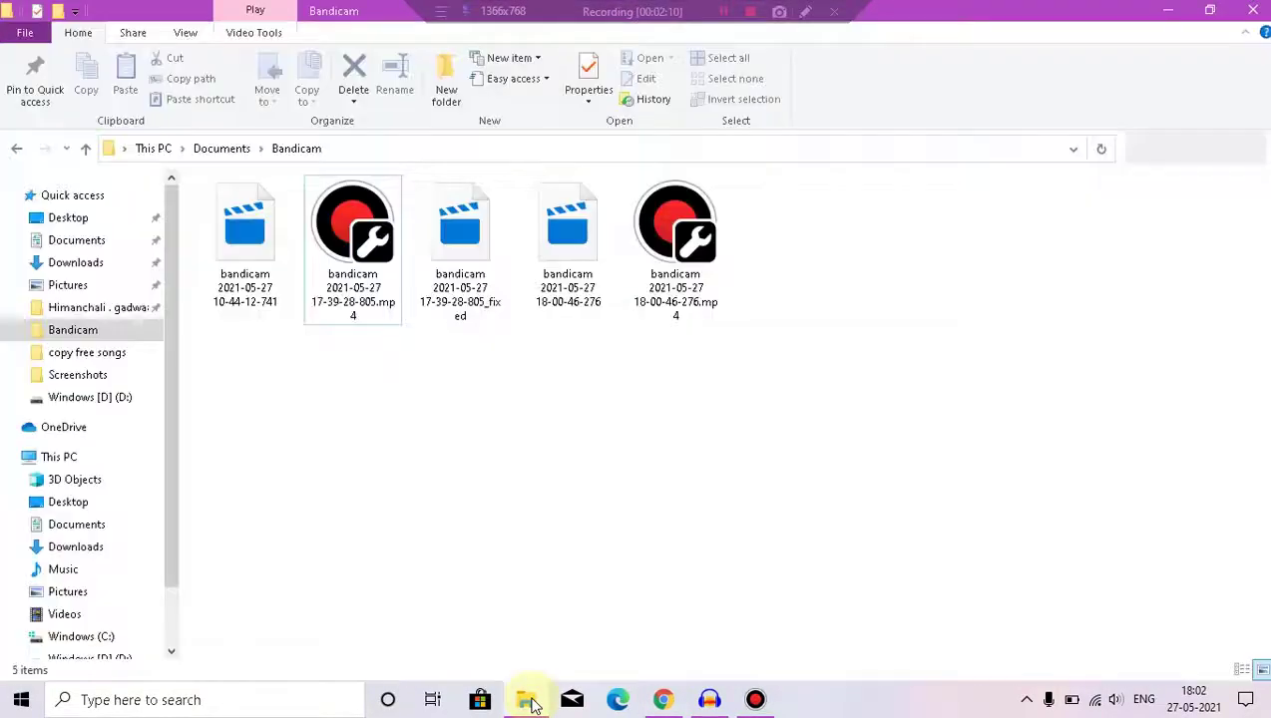
pyautogui.click(34, 310)
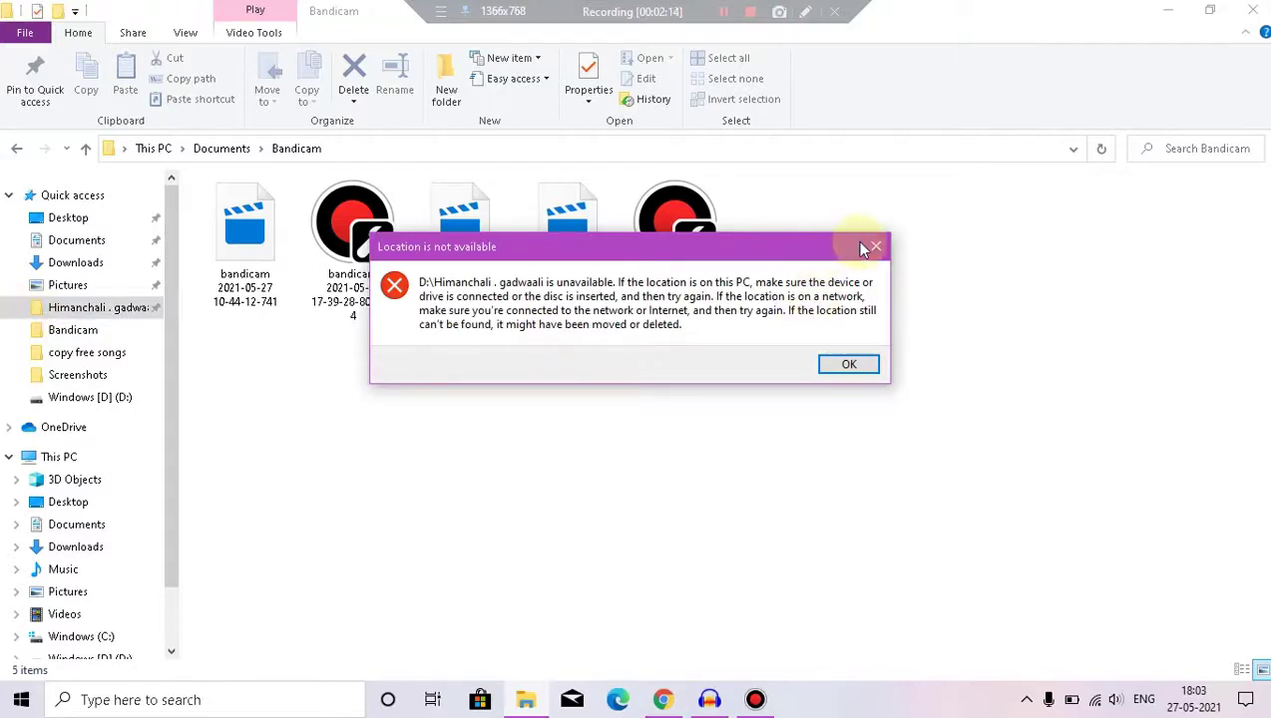
pyautogui.click(874, 246)
pyautogui.click(76, 267)
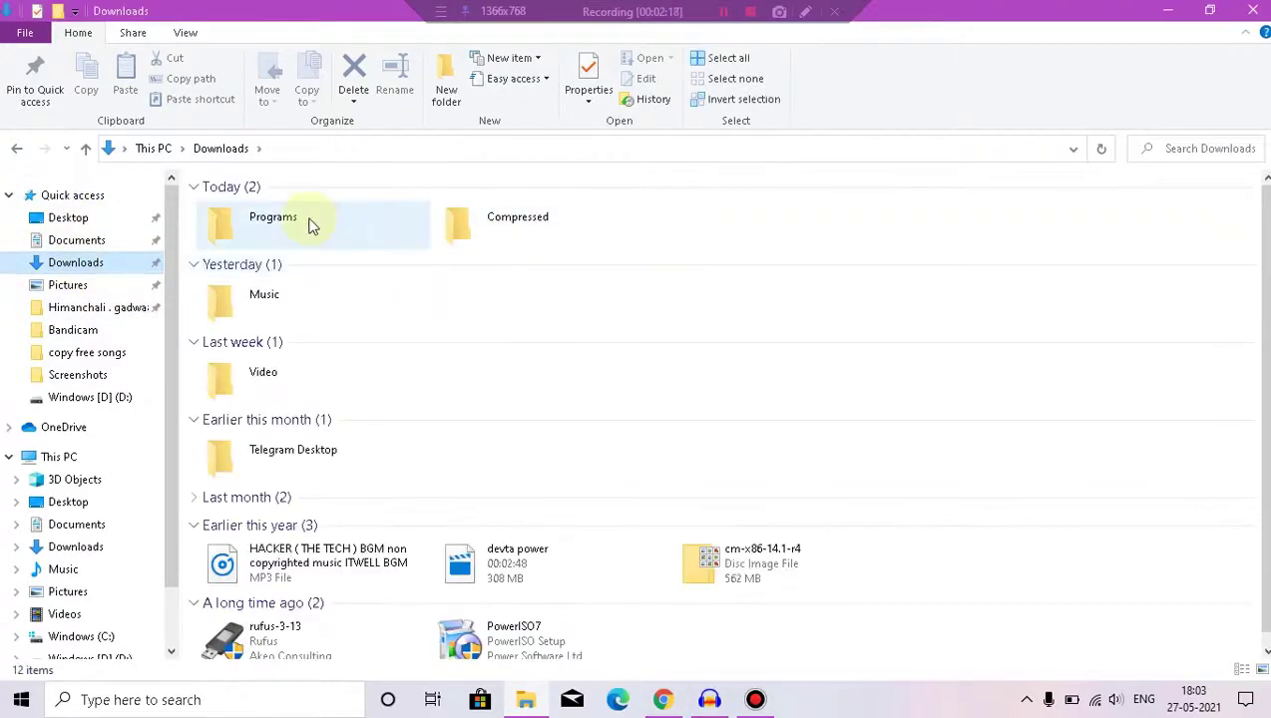
pyautogui.doubleClick(308, 226)
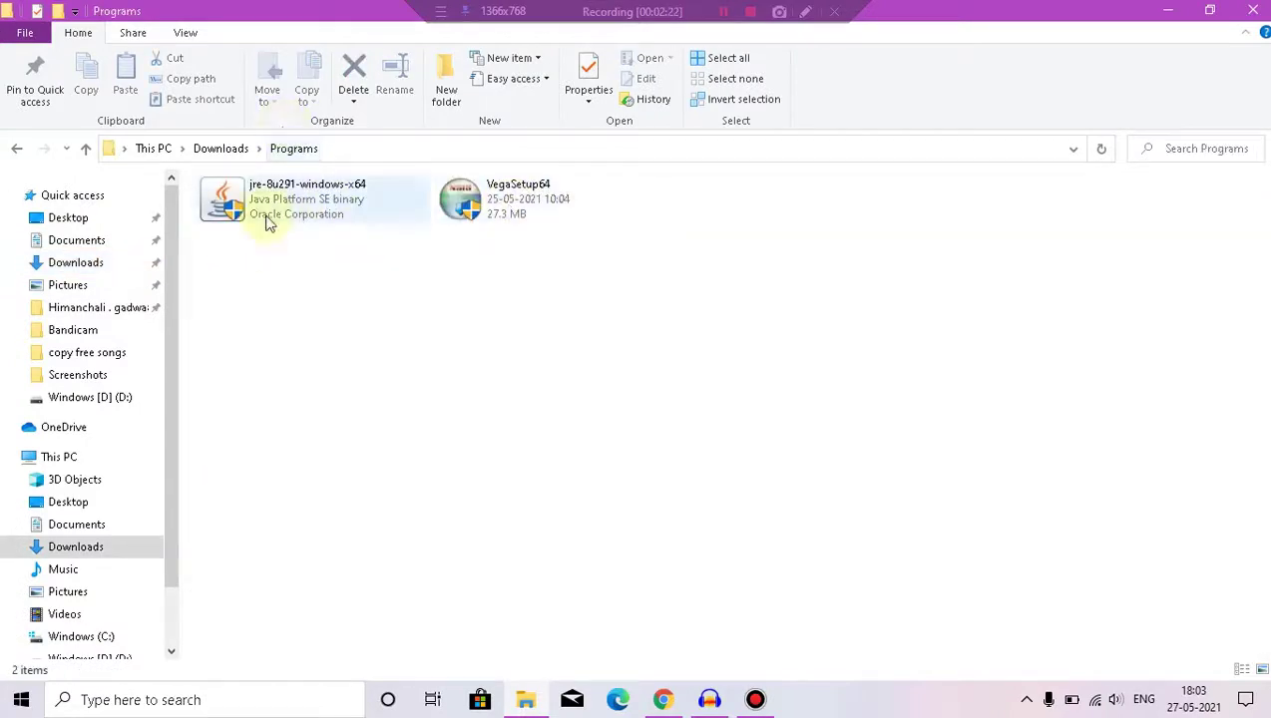
pyautogui.click(509, 204)
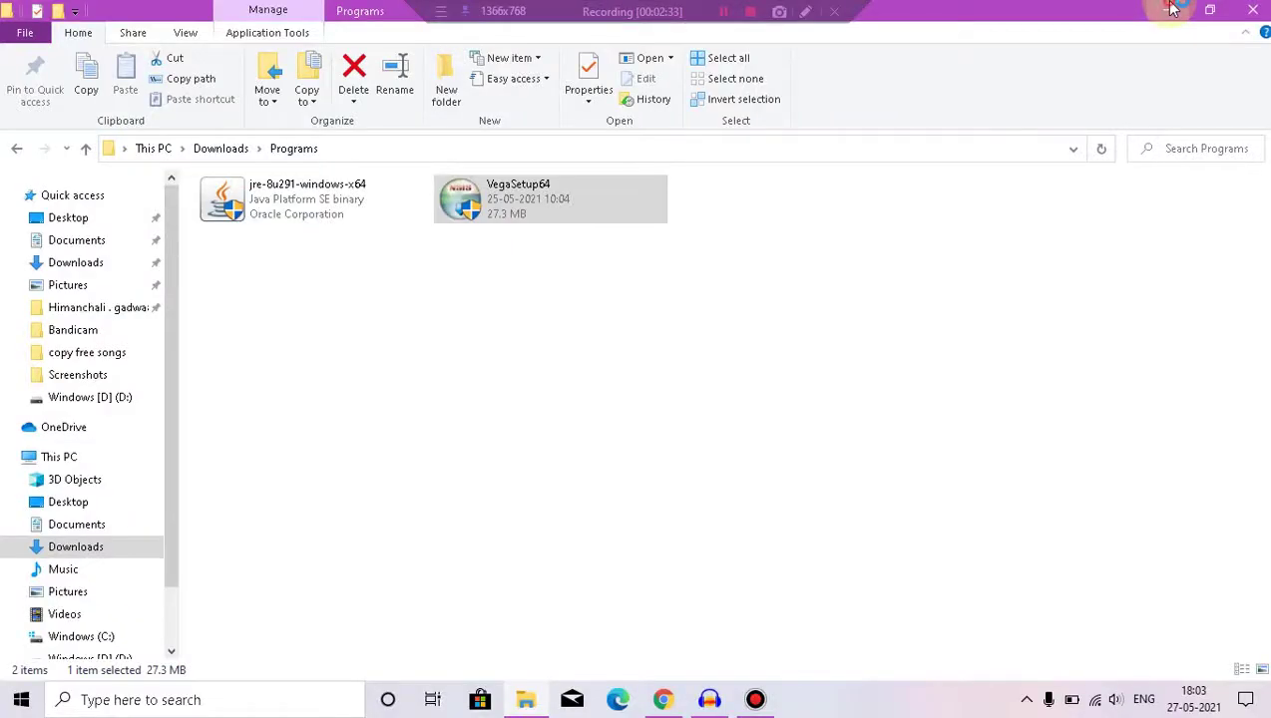
pyautogui.click(1167, 10)
pyautogui.click(1169, 12)
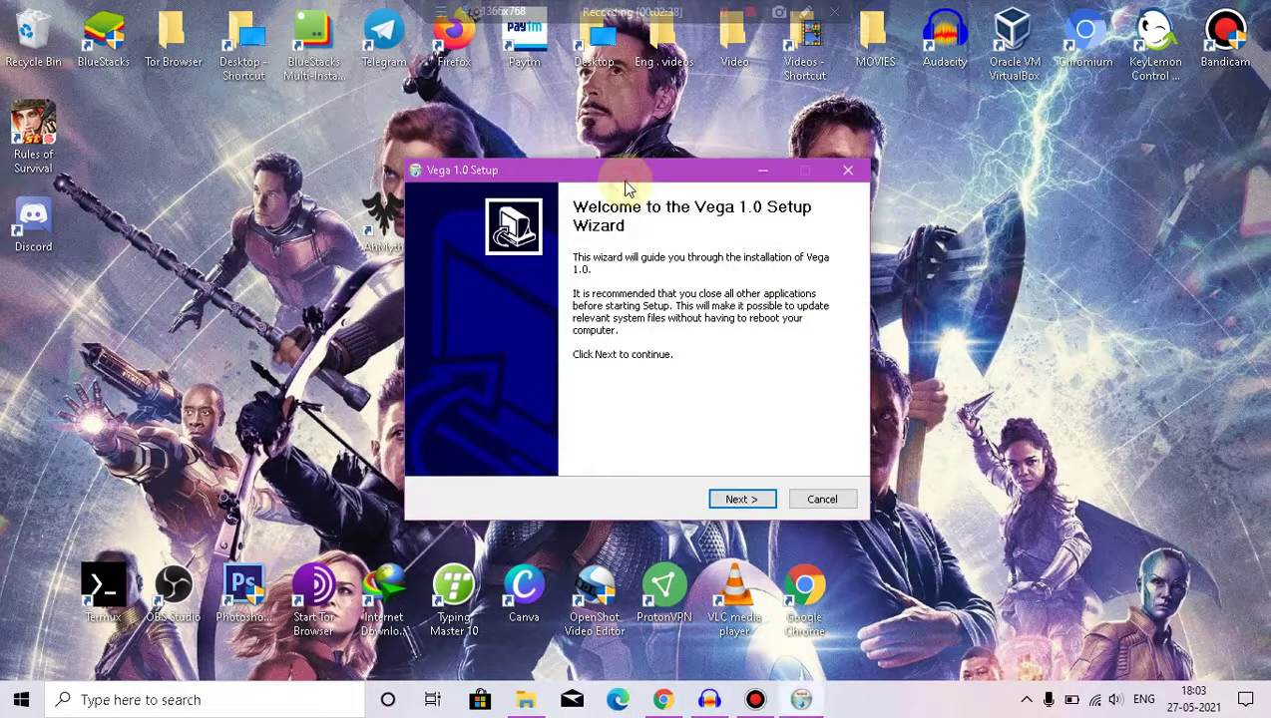
# - Accept the Vega 1.0 license agreement and install it to C:\Program Files (x86)\Vega
pyautogui.click(750, 499)
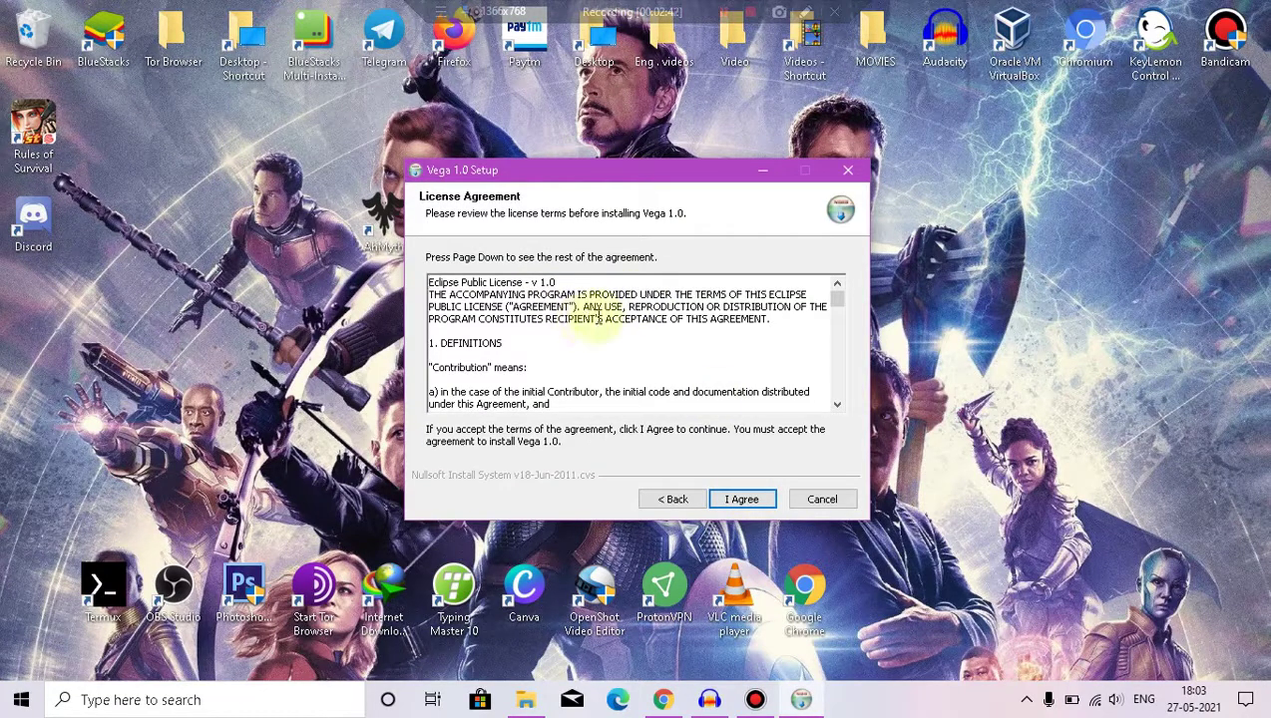
pyautogui.scroll(-6, 597, 314)
pyautogui.scroll(-5, 596, 318)
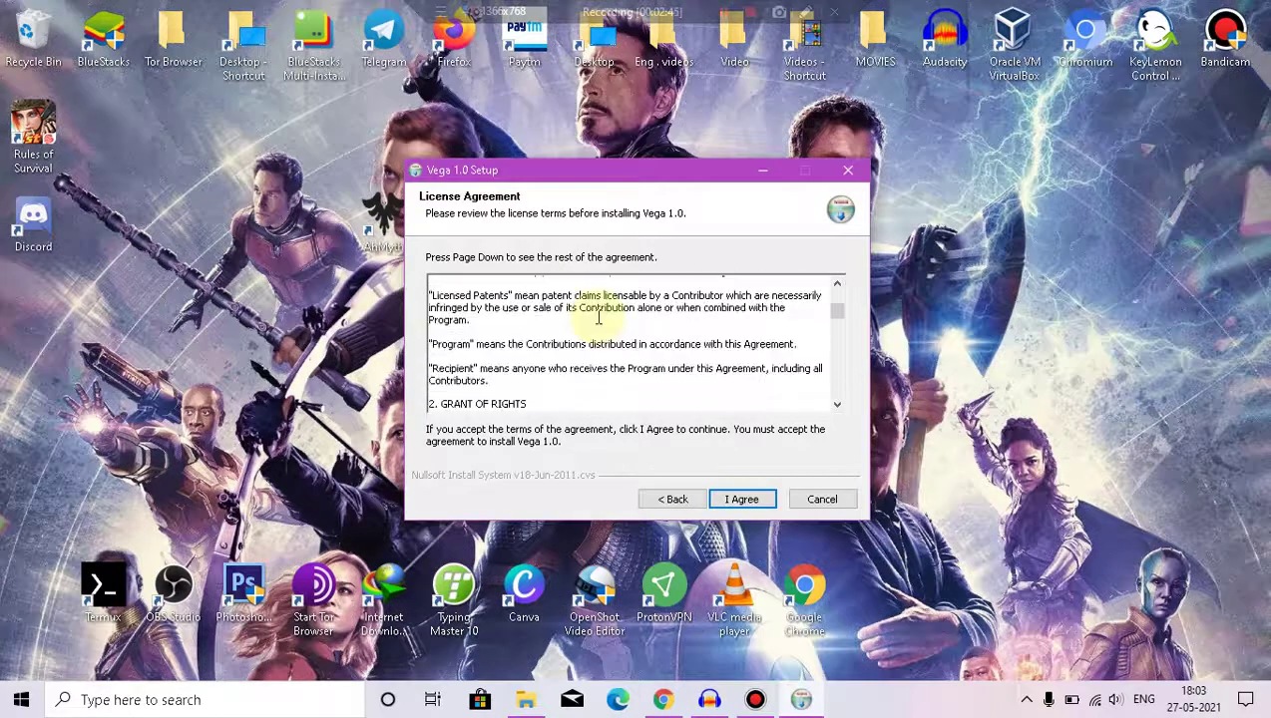
pyautogui.click(733, 499)
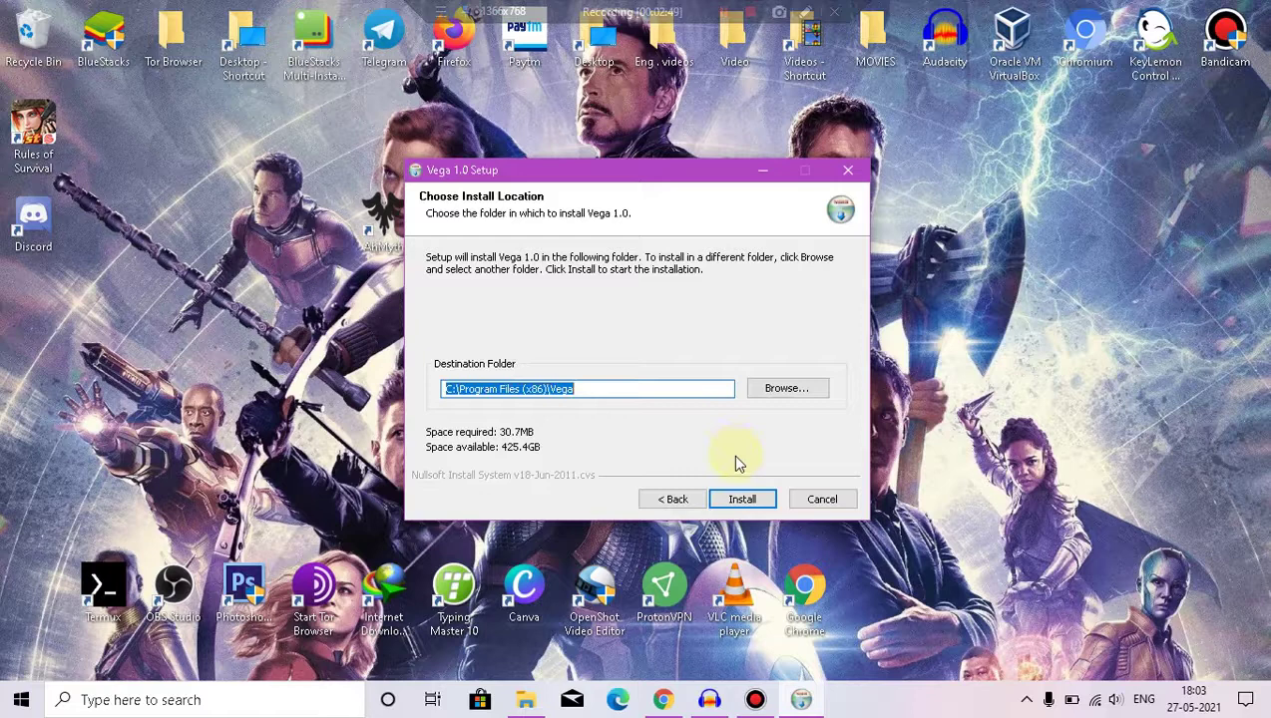
pyautogui.click(759, 505)
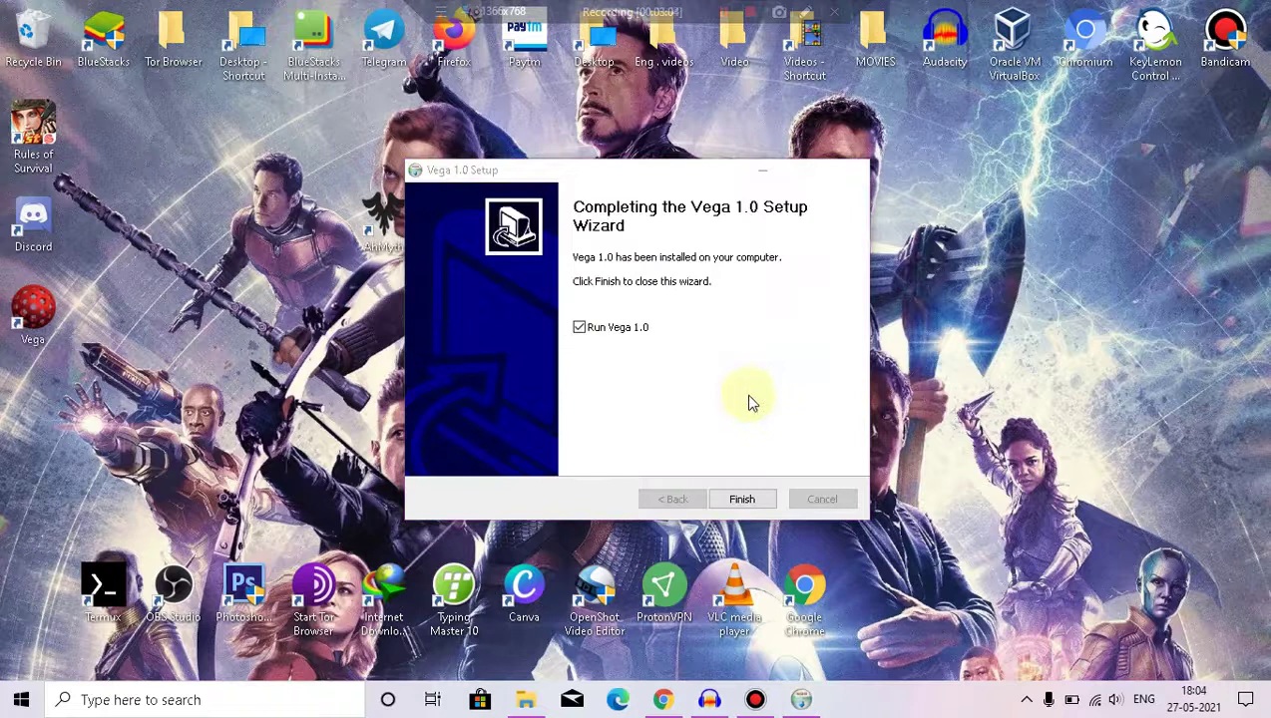
# - Finish the Vega 1.0 setup with the option to run Vega turned off
pyautogui.click(752, 403)
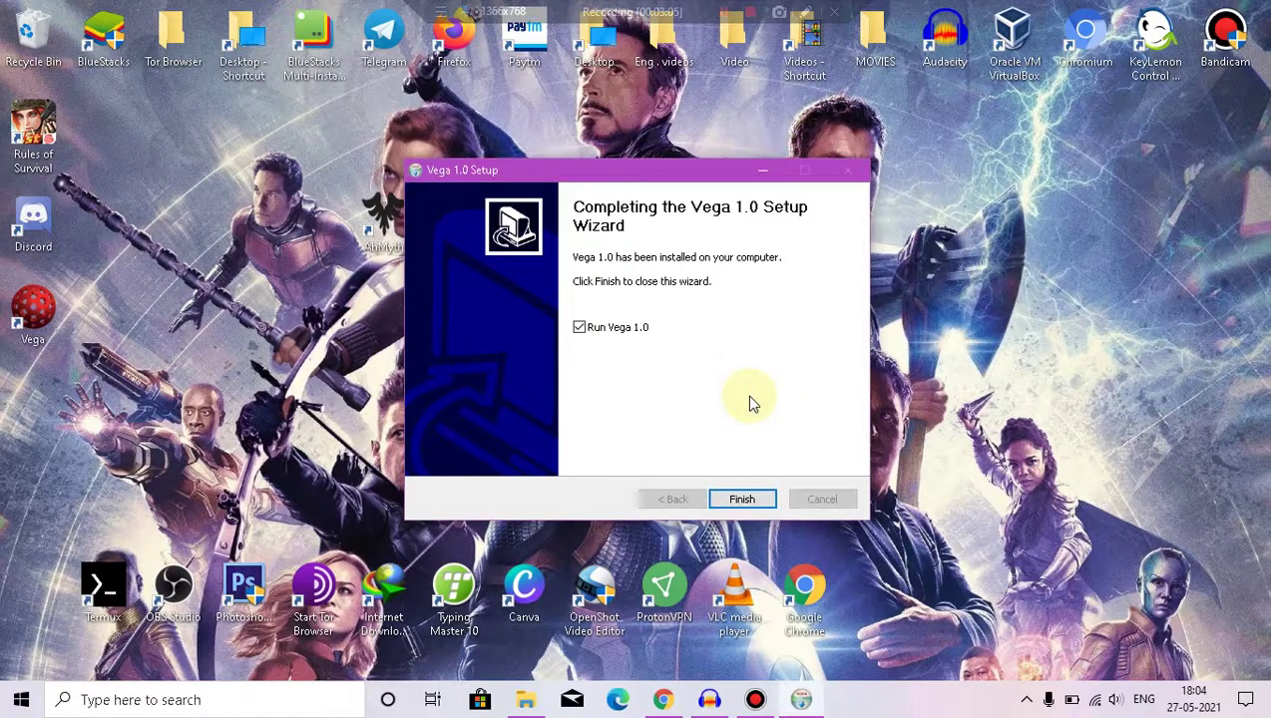
pyautogui.click(582, 329)
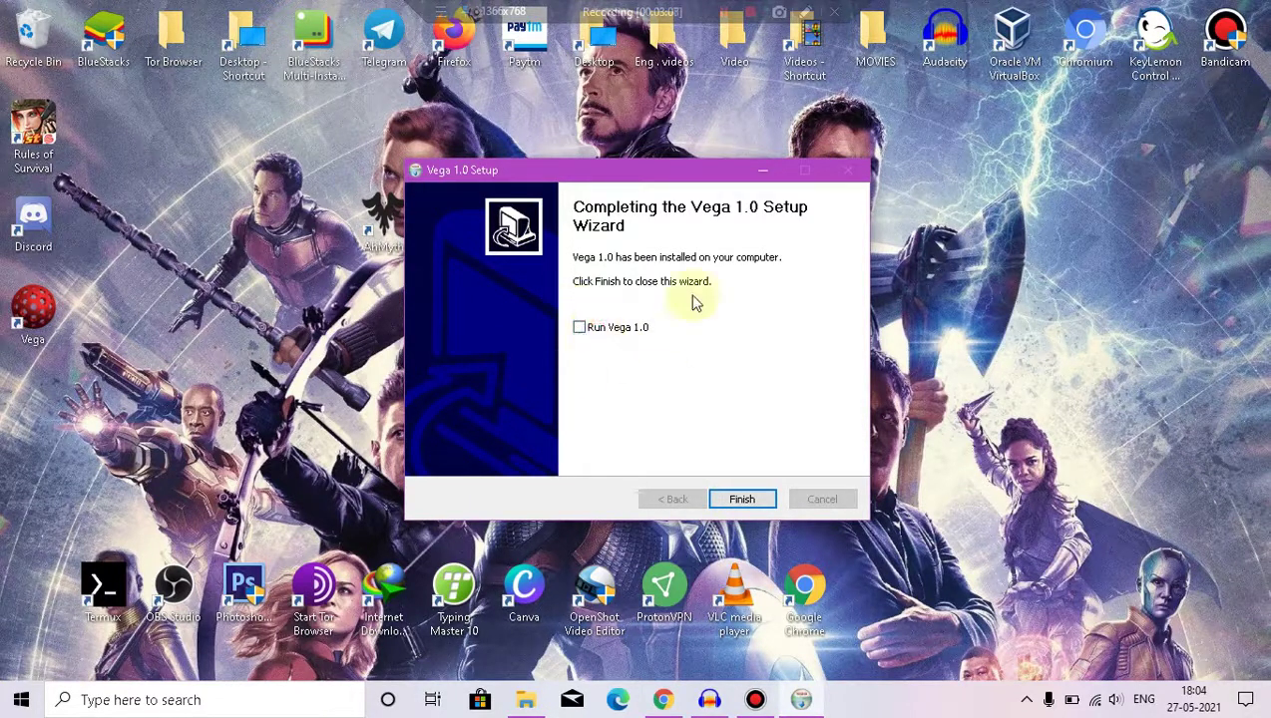
pyautogui.click(756, 499)
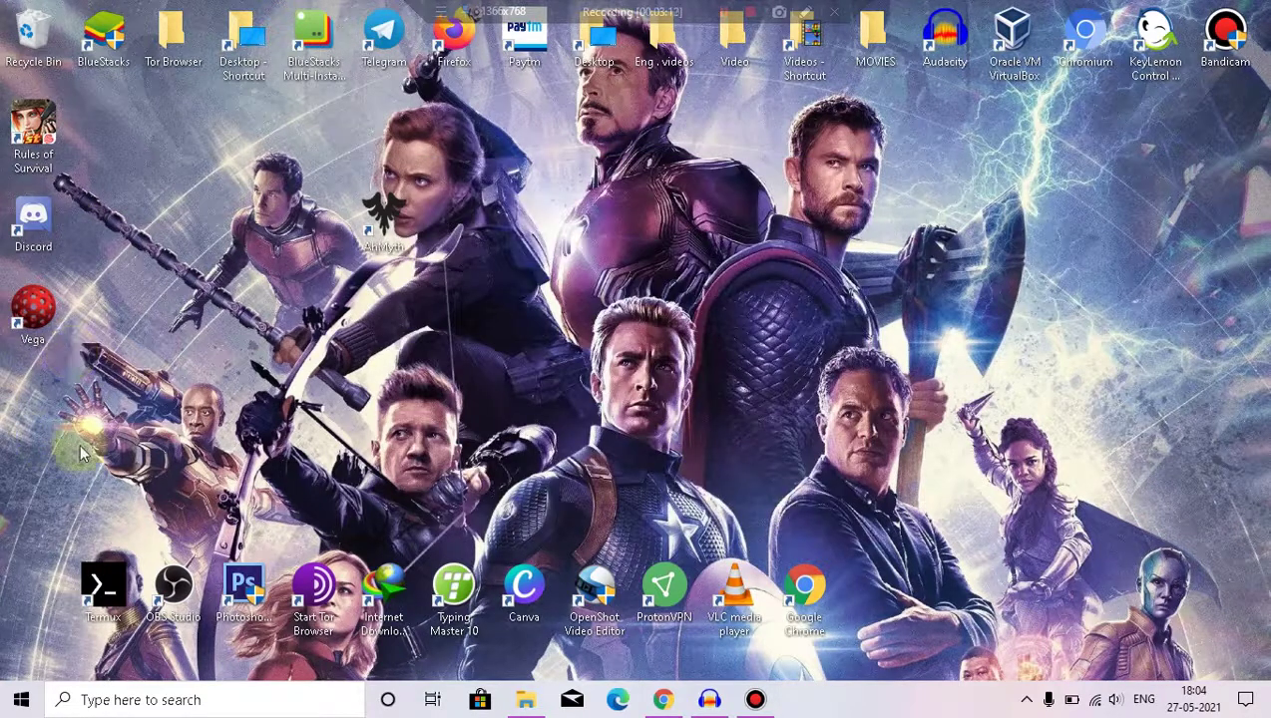
pyautogui.click(14, 705)
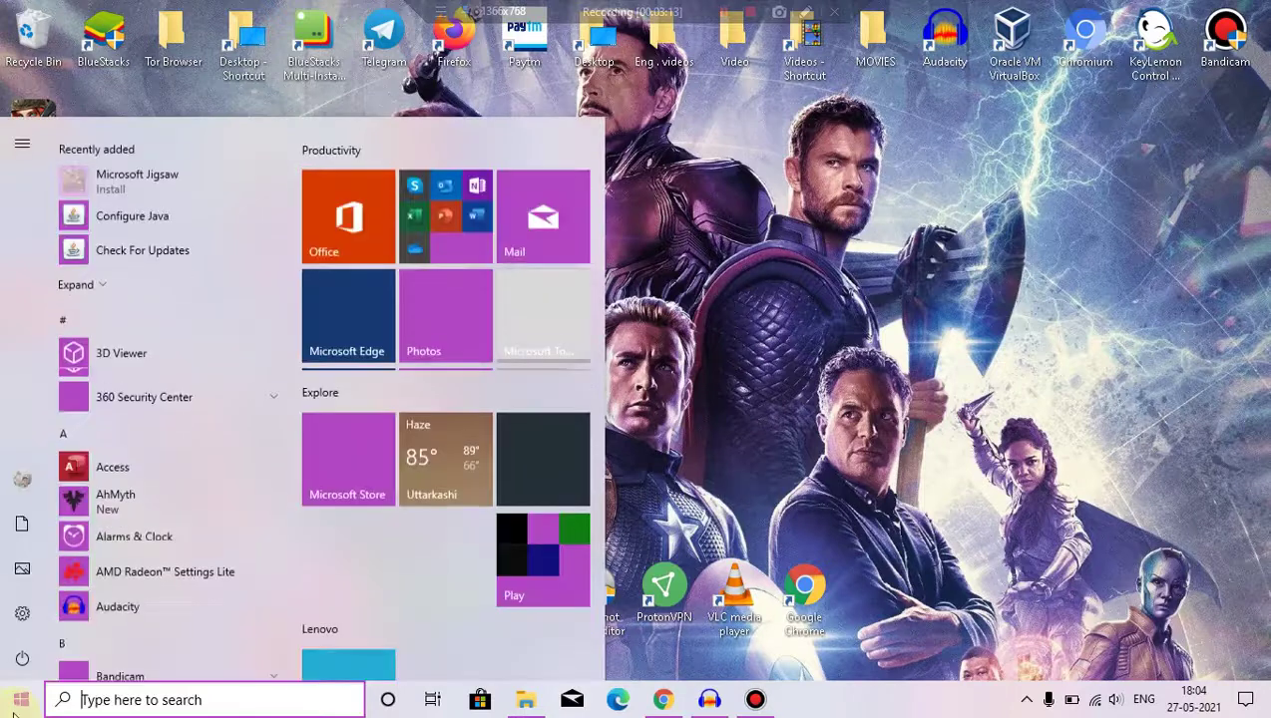
pyautogui.click(936, 245)
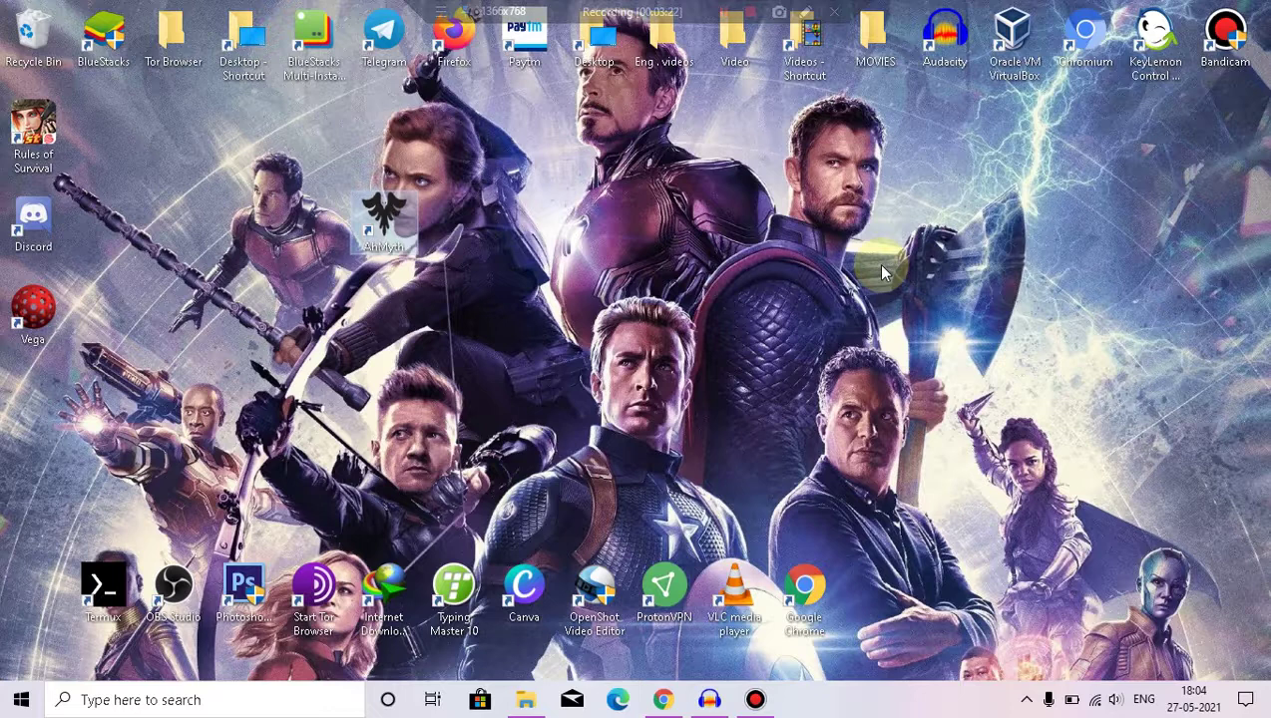
# - Launch Vega from its desktop shortcut and maximize its window
pyautogui.click(27, 311)
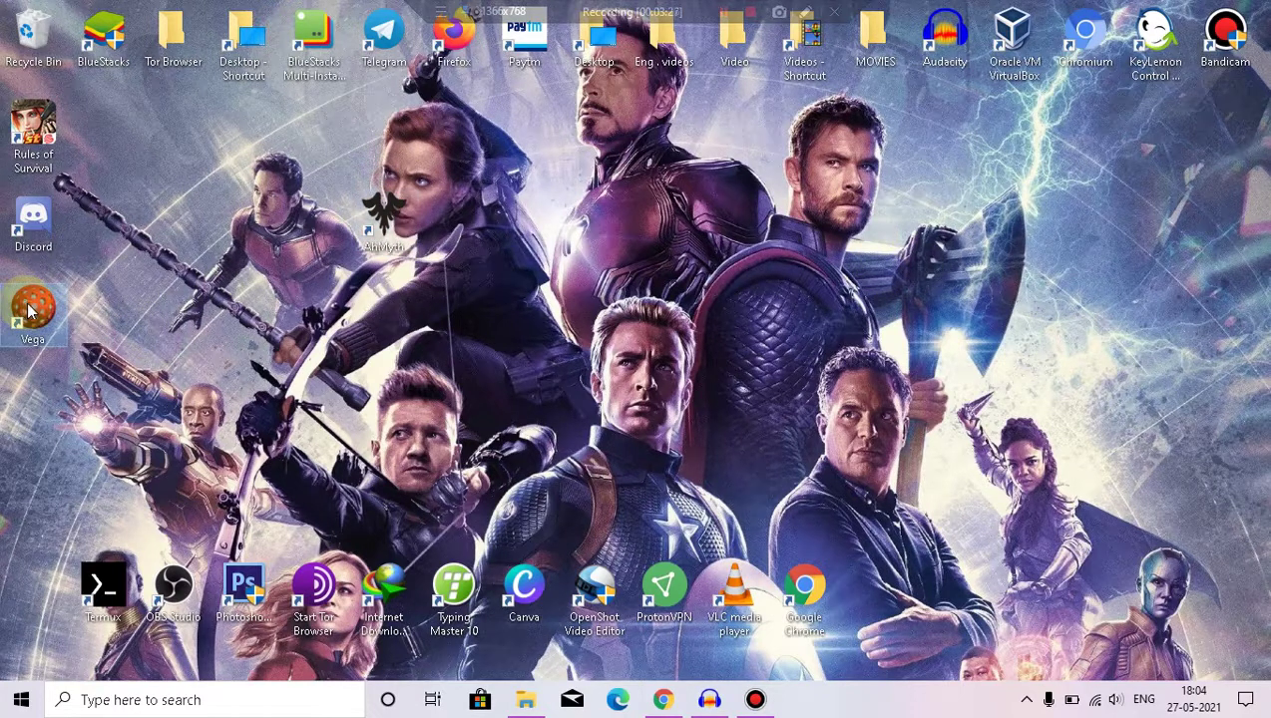
pyautogui.rightClick(27, 311)
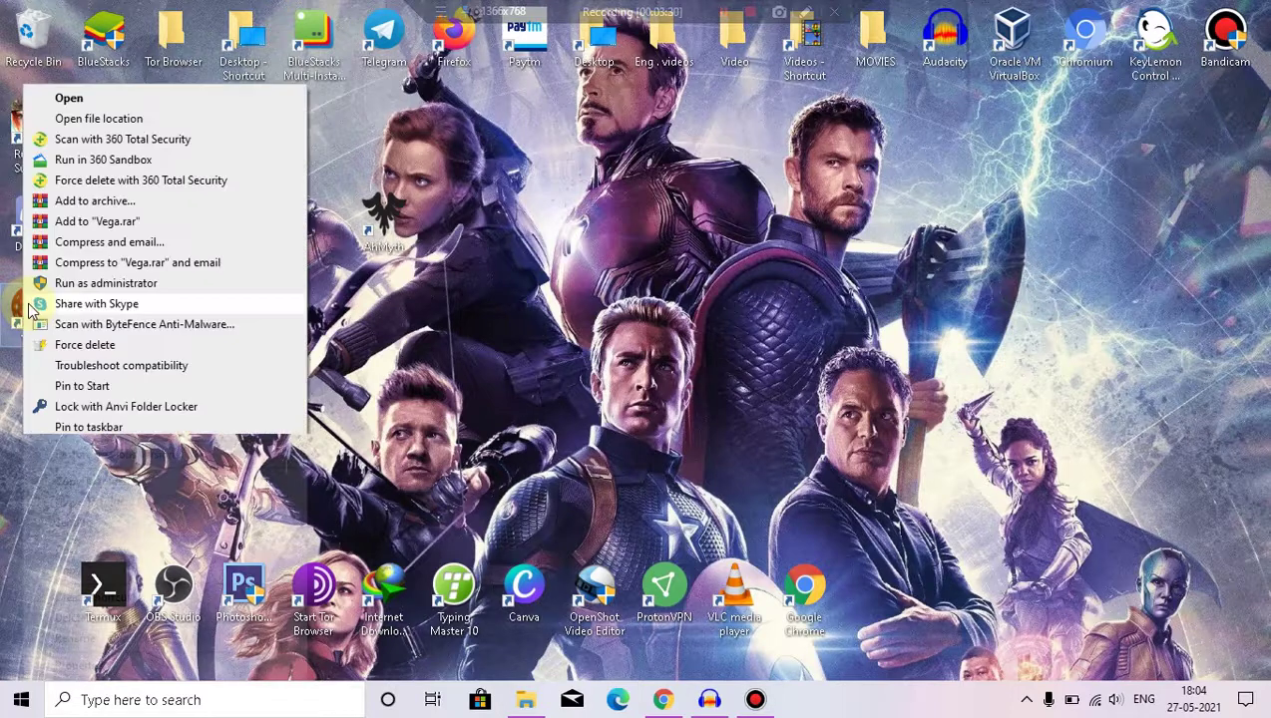
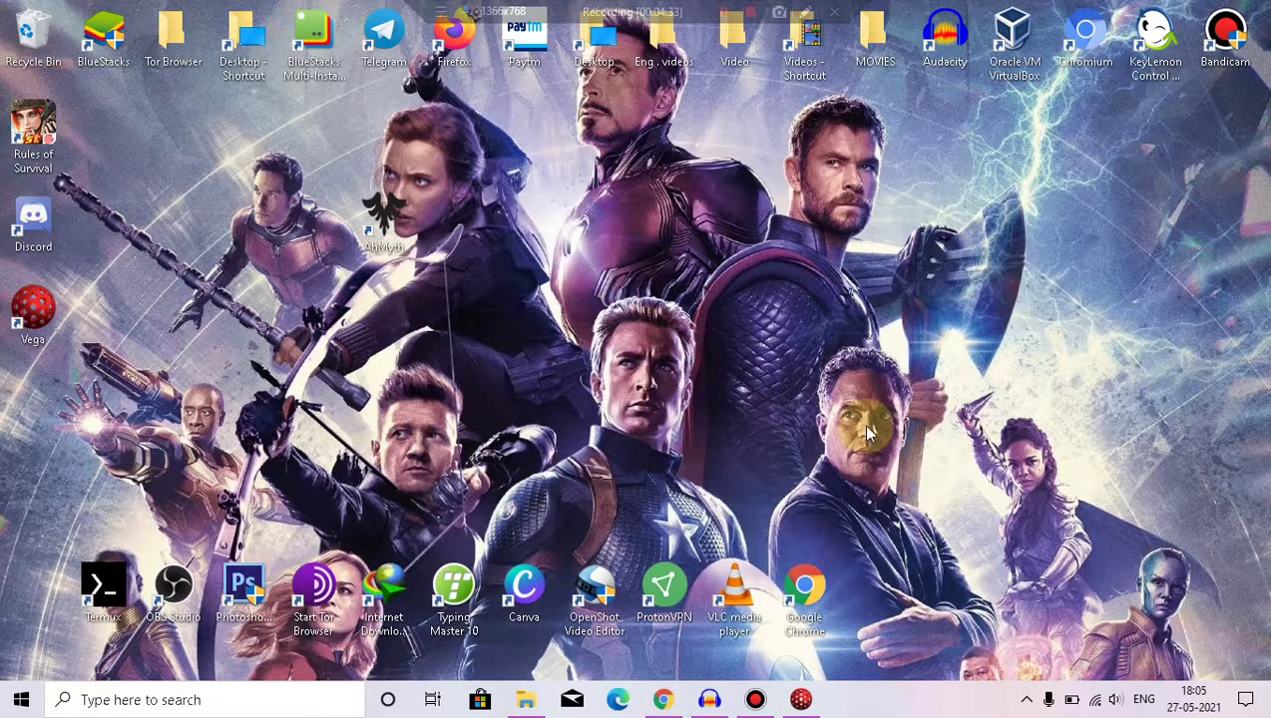
pyautogui.click(803, 698)
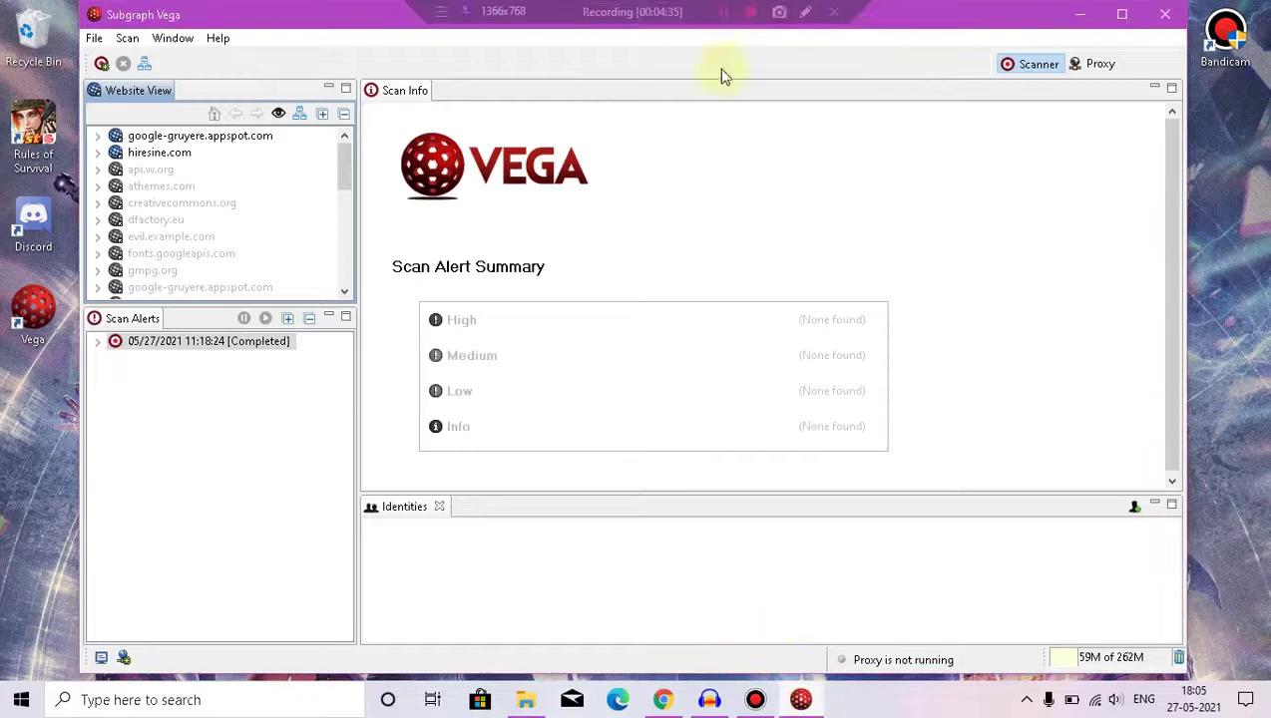
pyautogui.click(1122, 14)
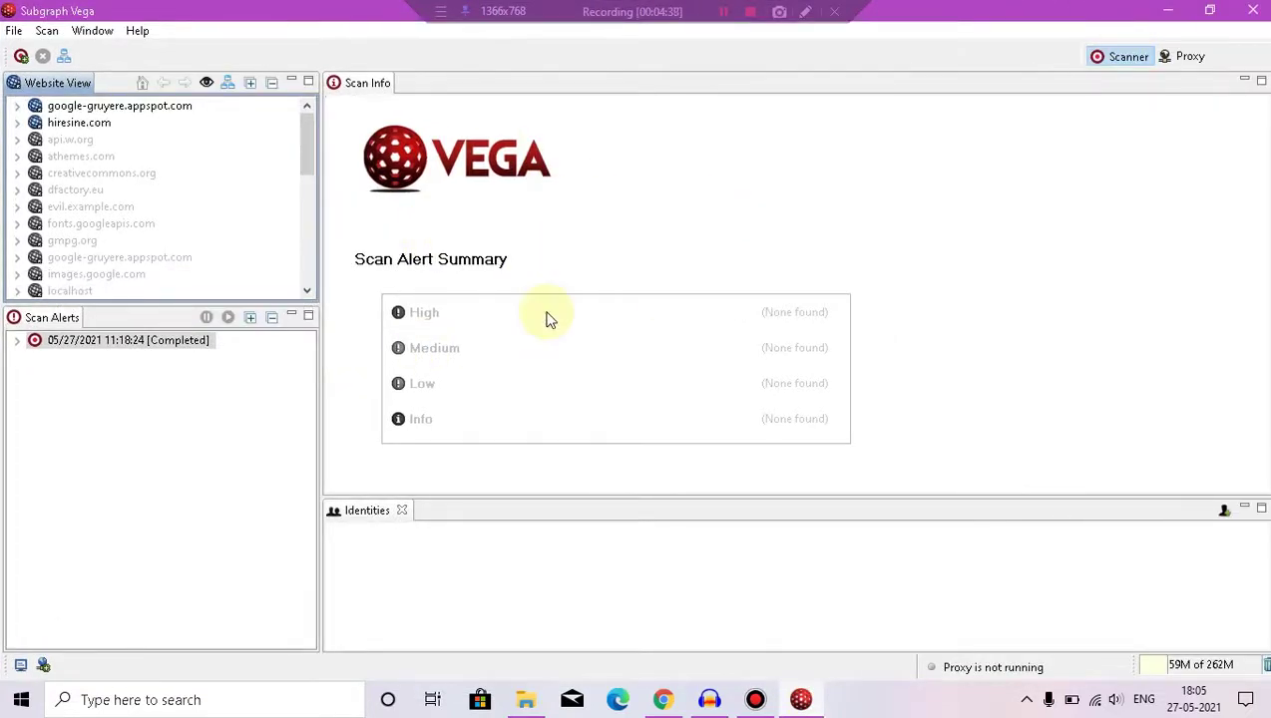
# - Reset the Vega workspace to clear the earlier websites and scan alerts
pyautogui.rightClick(194, 343)
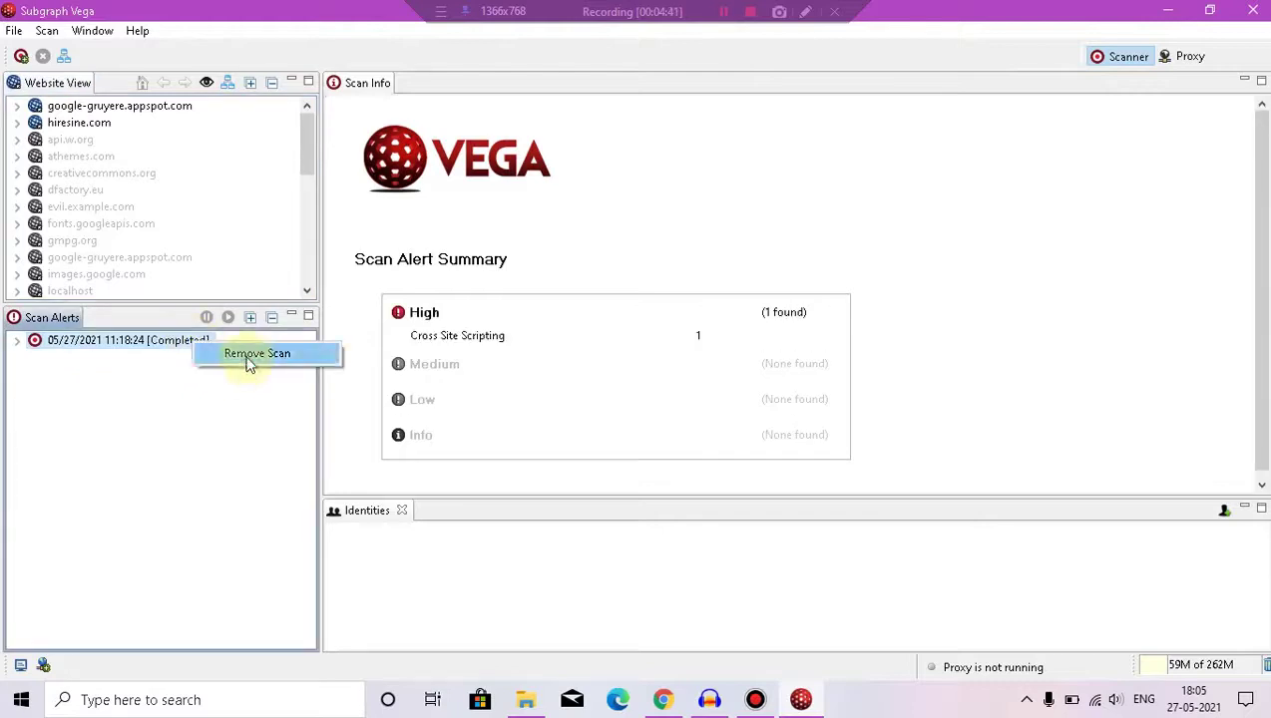
pyautogui.press('Escape')
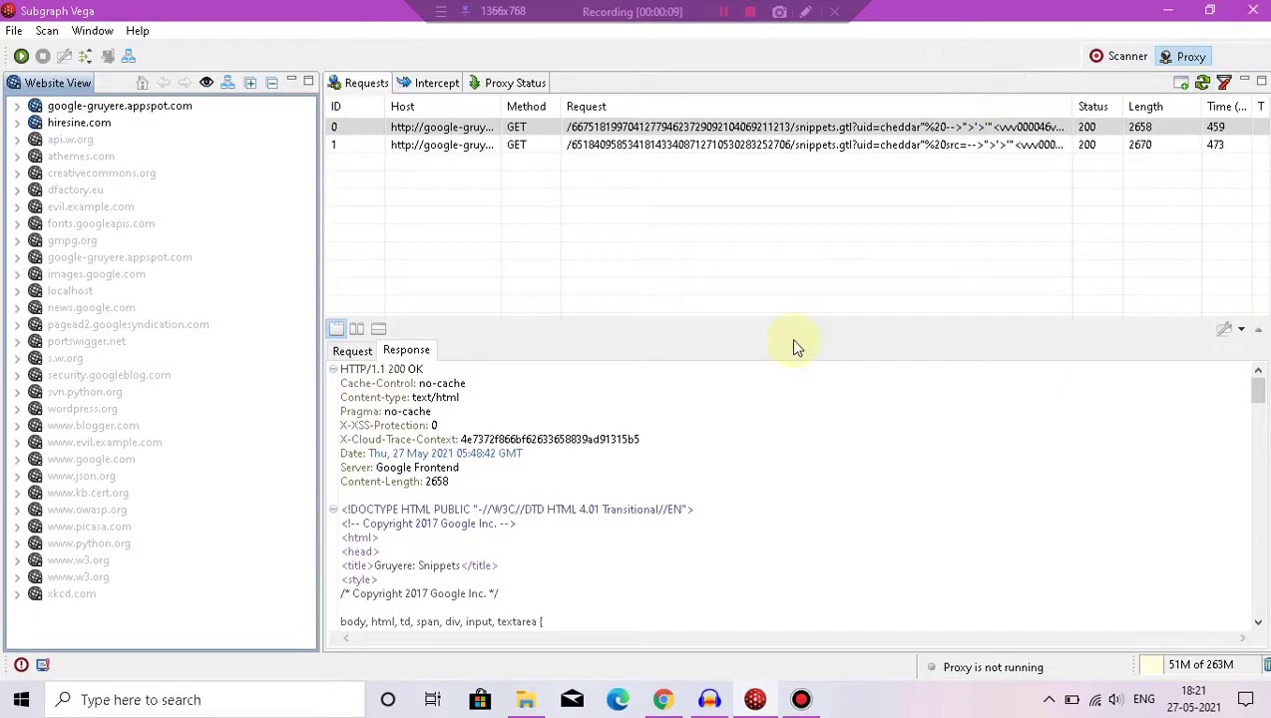
pyautogui.click(14, 30)
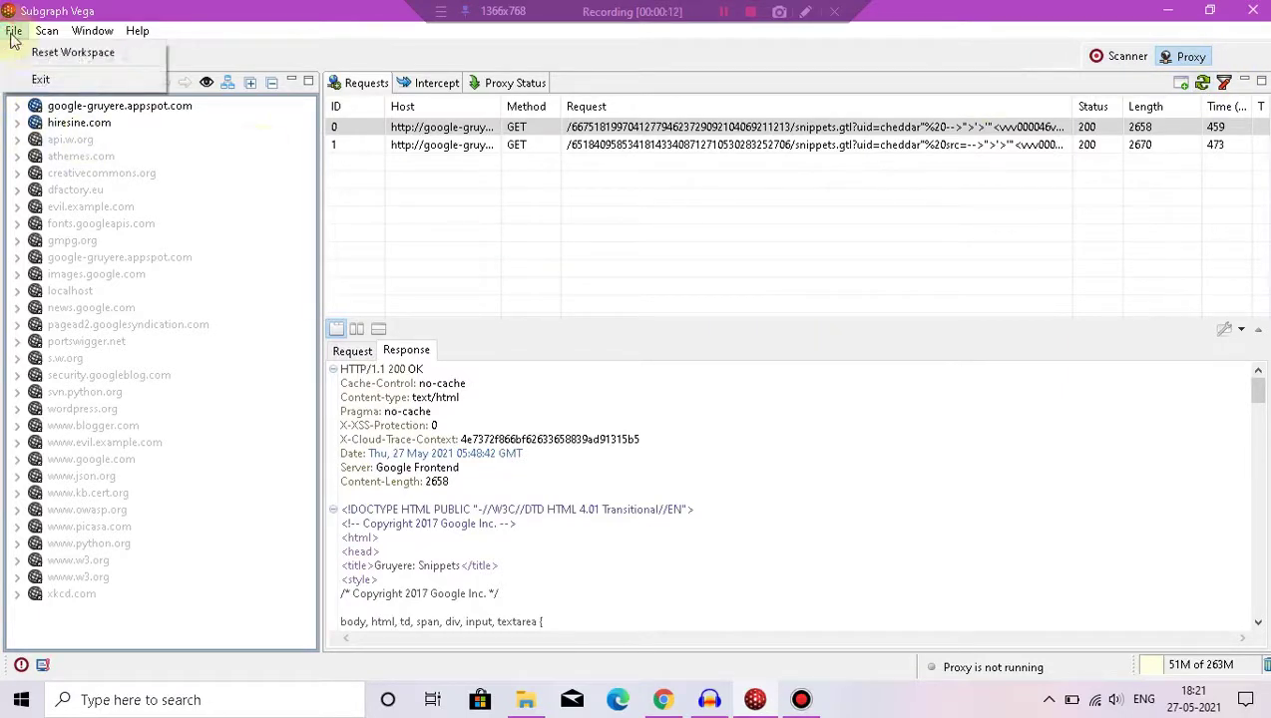
pyautogui.click(30, 52)
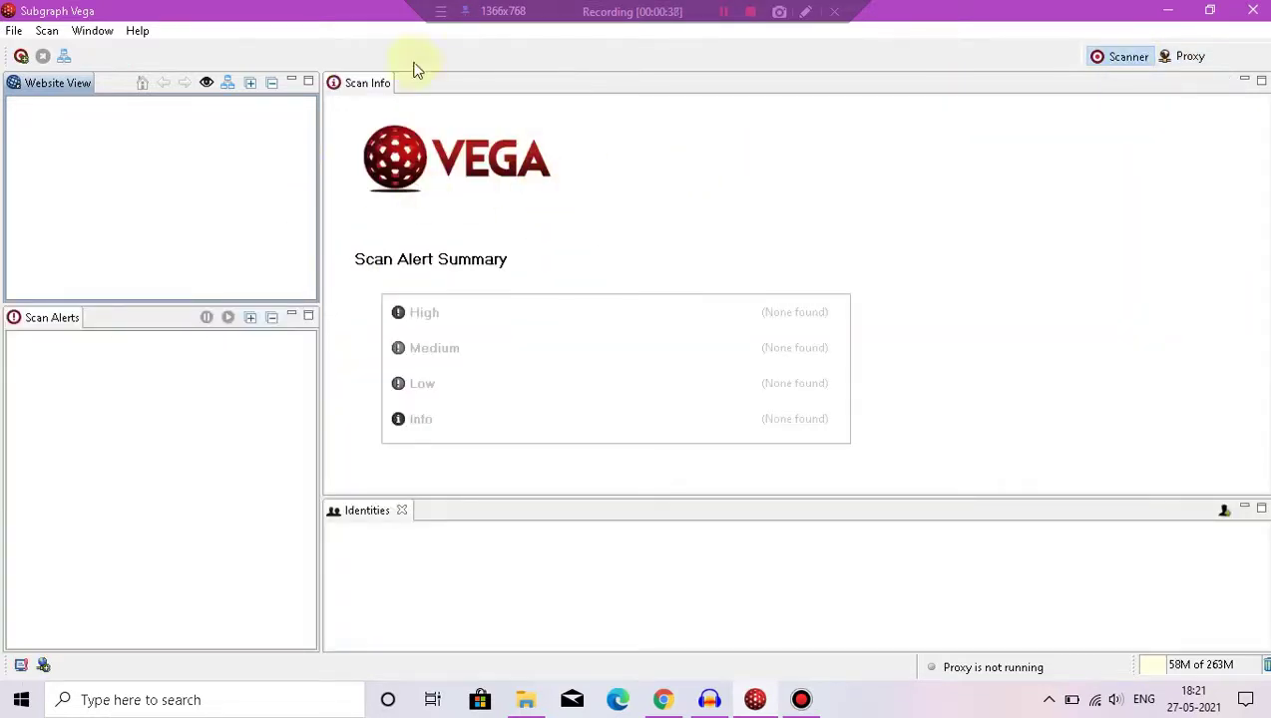
# - Open Vega's preferences to view the Scanner options
pyautogui.click(90, 32)
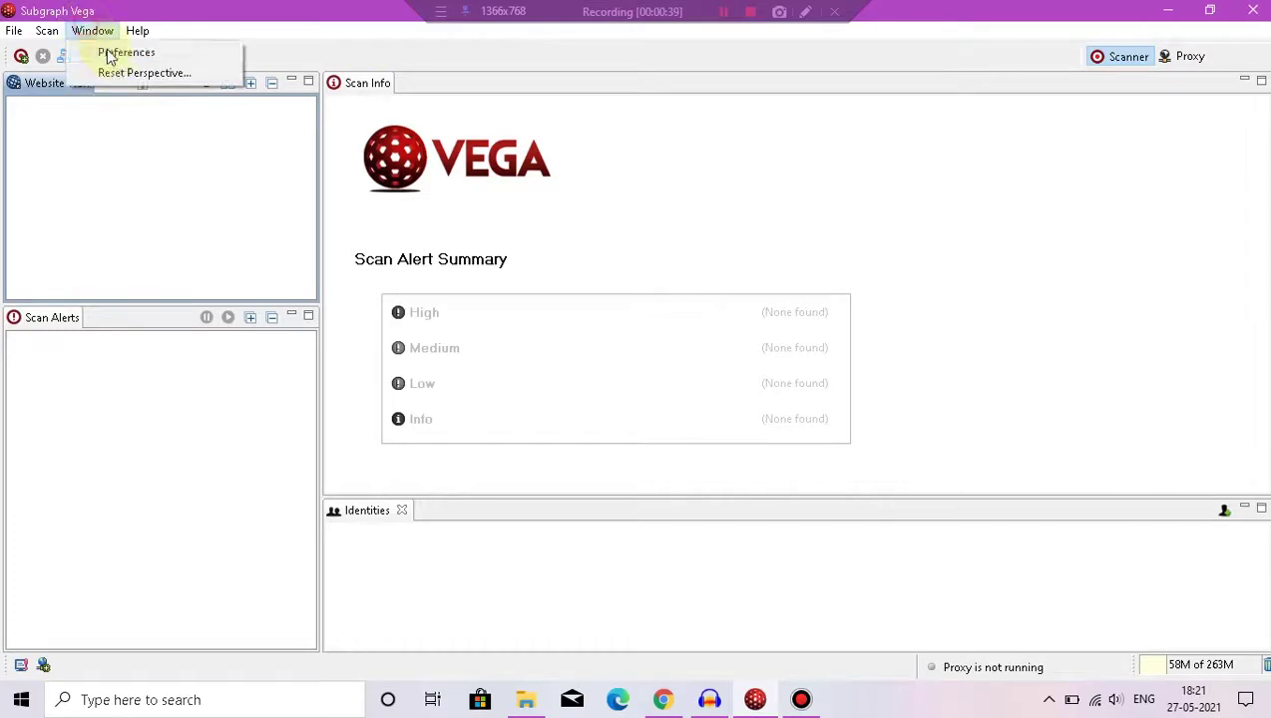
pyautogui.click(126, 56)
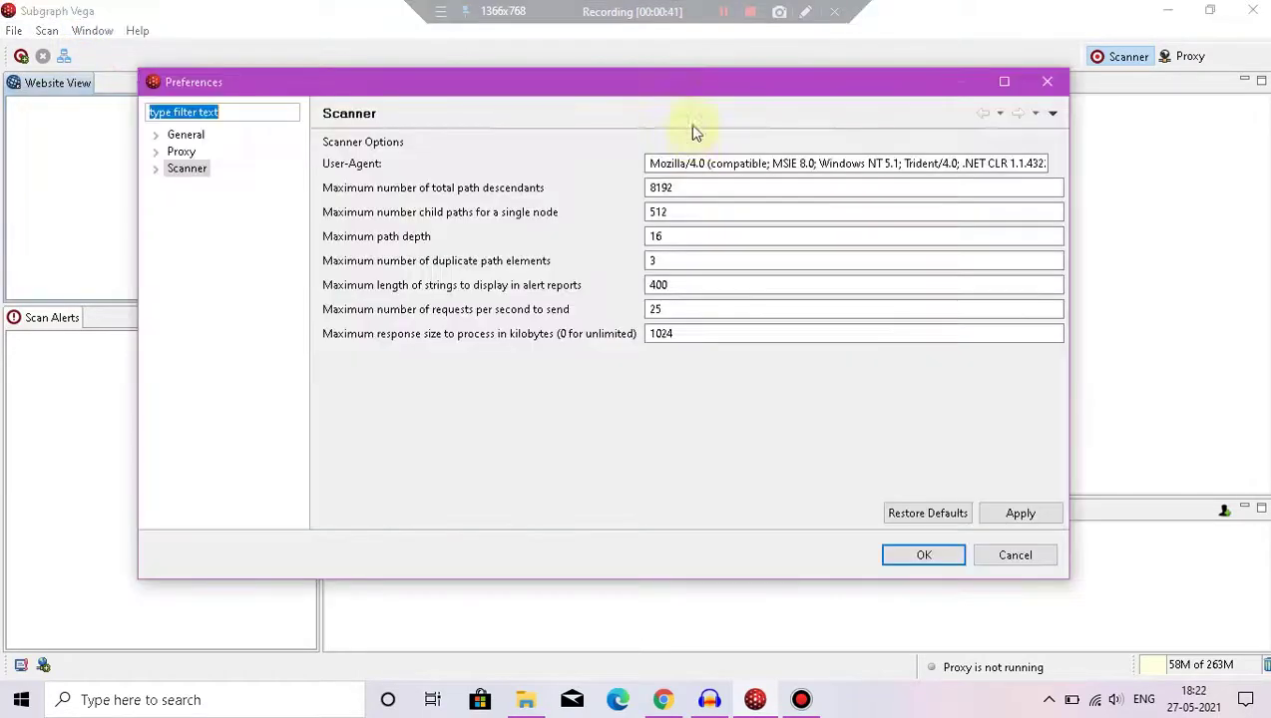
pyautogui.moveTo(678, 91); pyautogui.dragTo(718, 85)
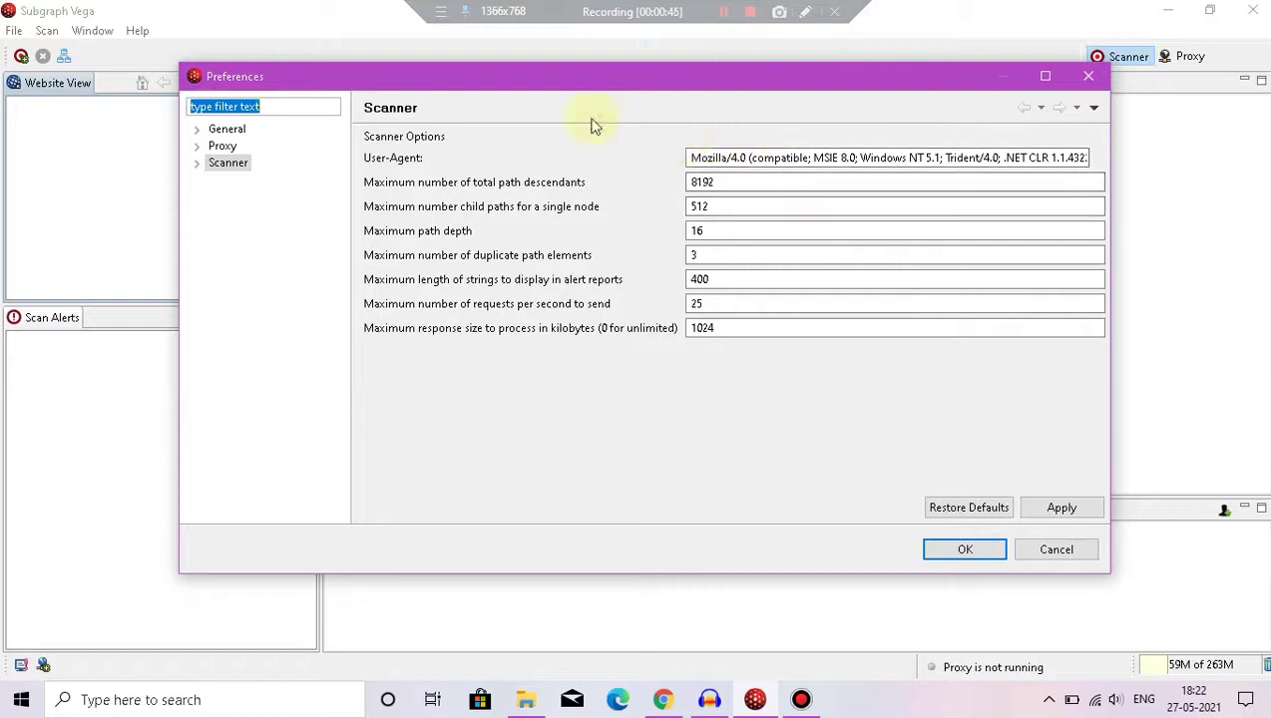
# - View the General preferences, enabling the SOCKS proxy to look at its address and port and disabling it again
pyautogui.click(221, 129)
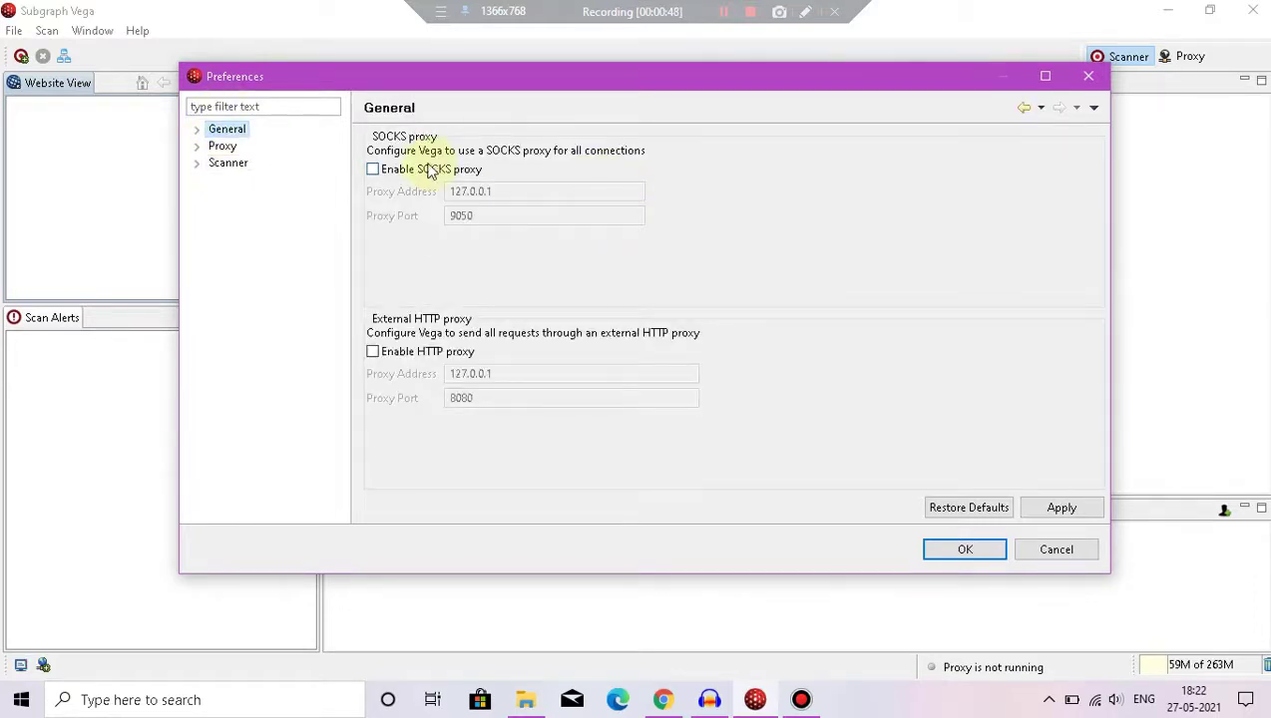
pyautogui.click(429, 171)
pyautogui.click(473, 215)
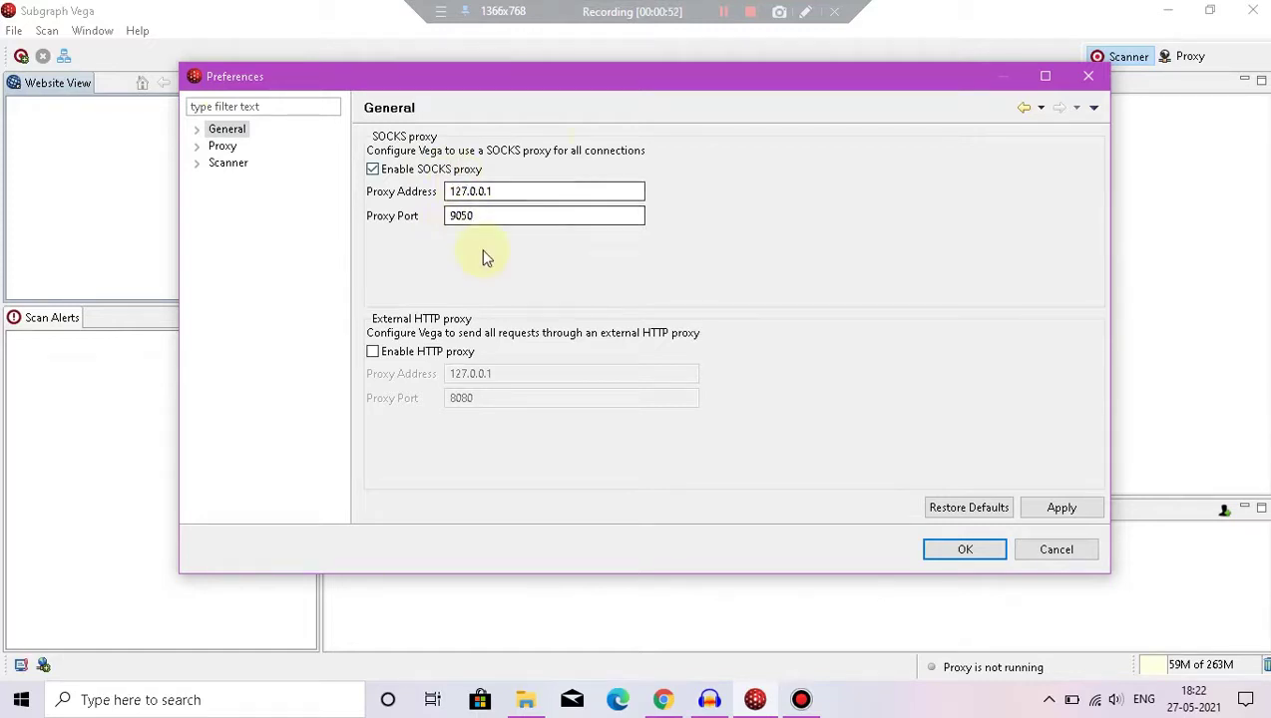
pyautogui.moveTo(602, 76); pyautogui.dragTo(656, 70)
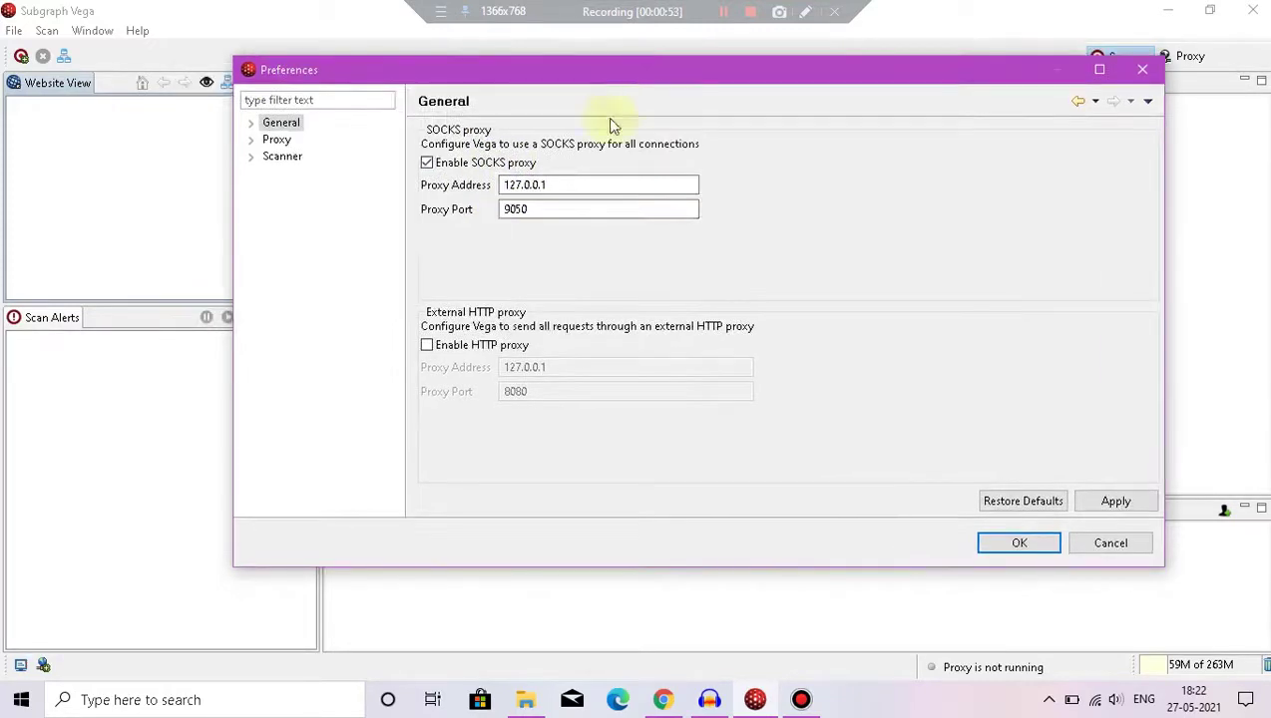
pyautogui.click(427, 163)
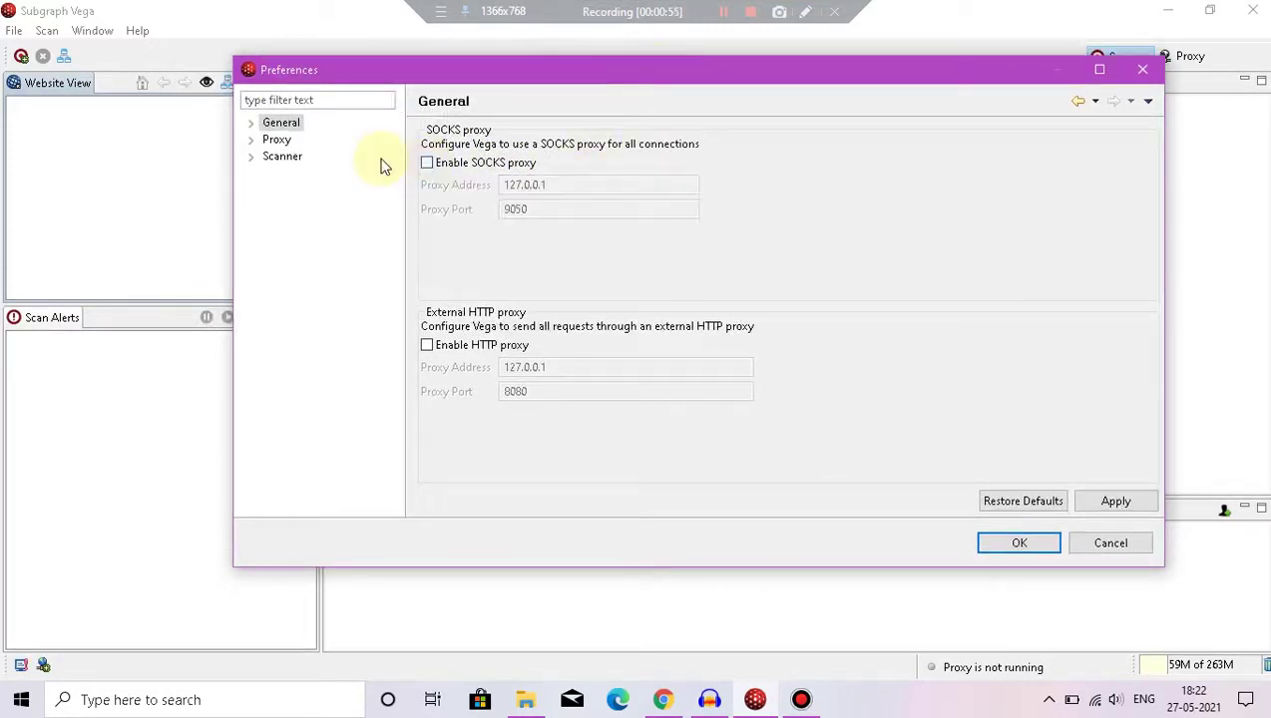
# - Review the Proxy preferences, examining the default User-Agent string and the caching options
pyautogui.click(289, 142)
pyautogui.click(585, 152)
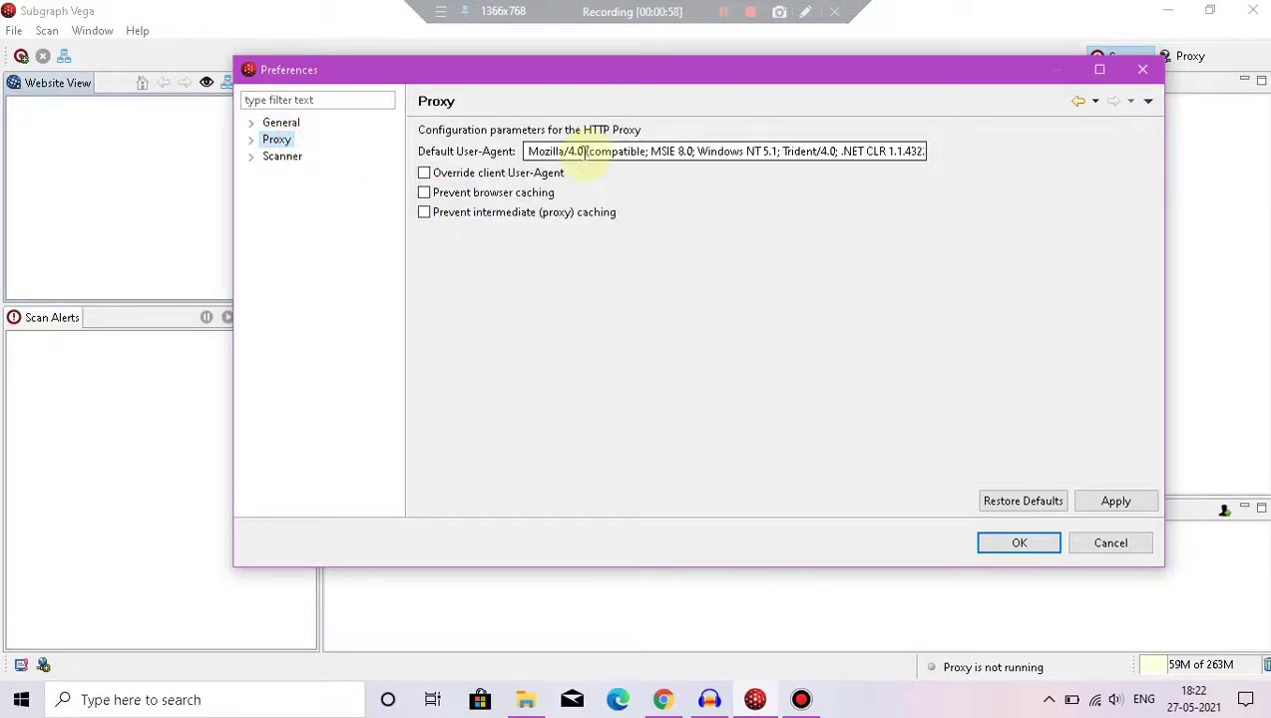
pyautogui.moveTo(548, 152); pyautogui.dragTo(828, 151)
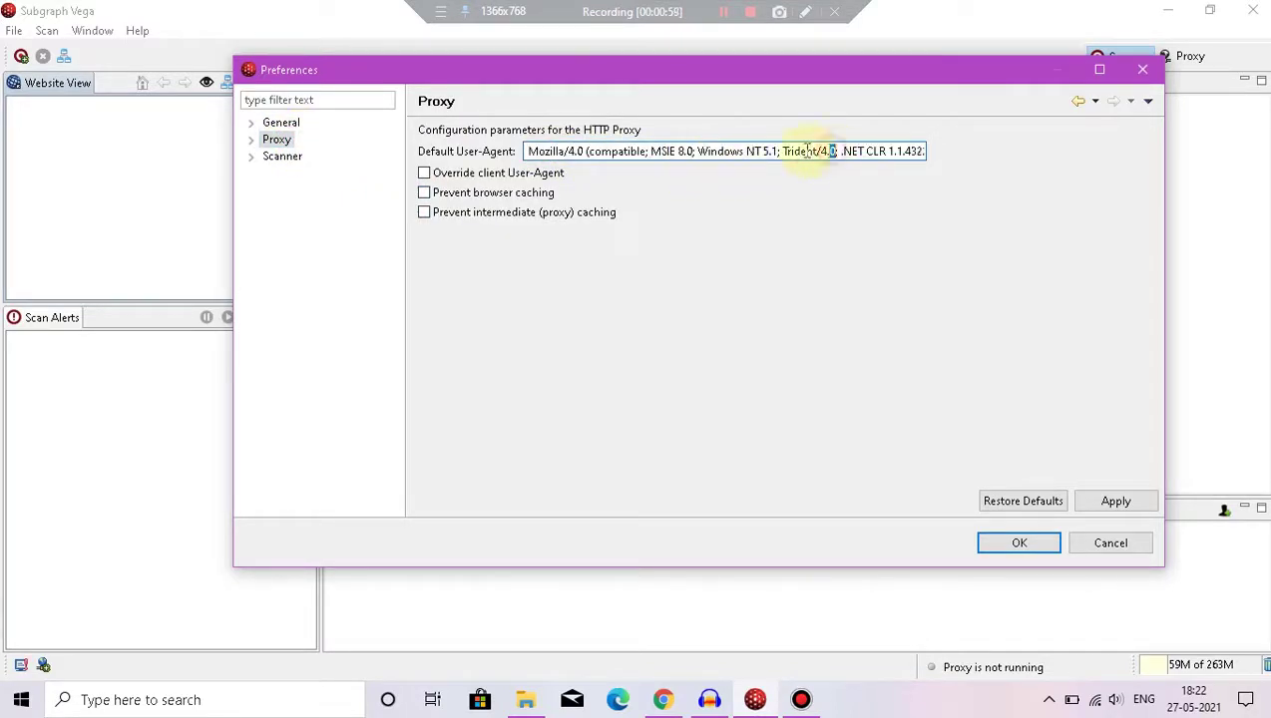
pyautogui.moveTo(537, 151); pyautogui.dragTo(807, 174)
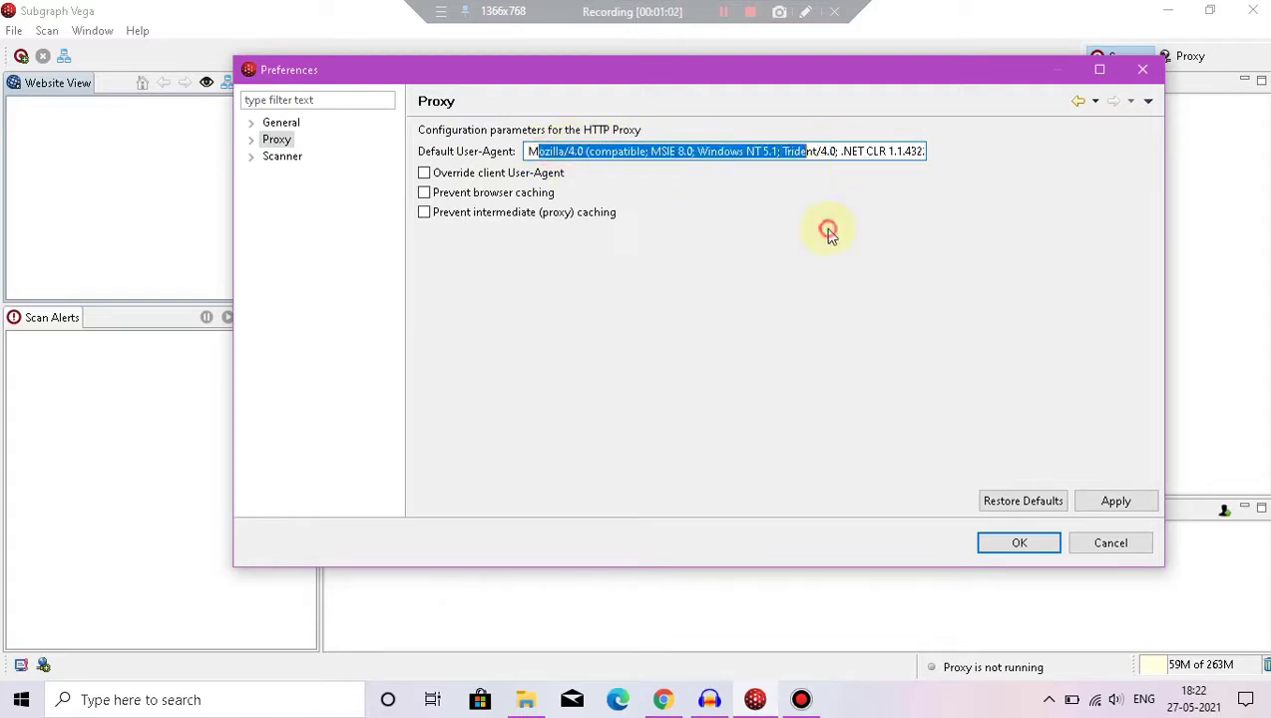
pyautogui.click(596, 153)
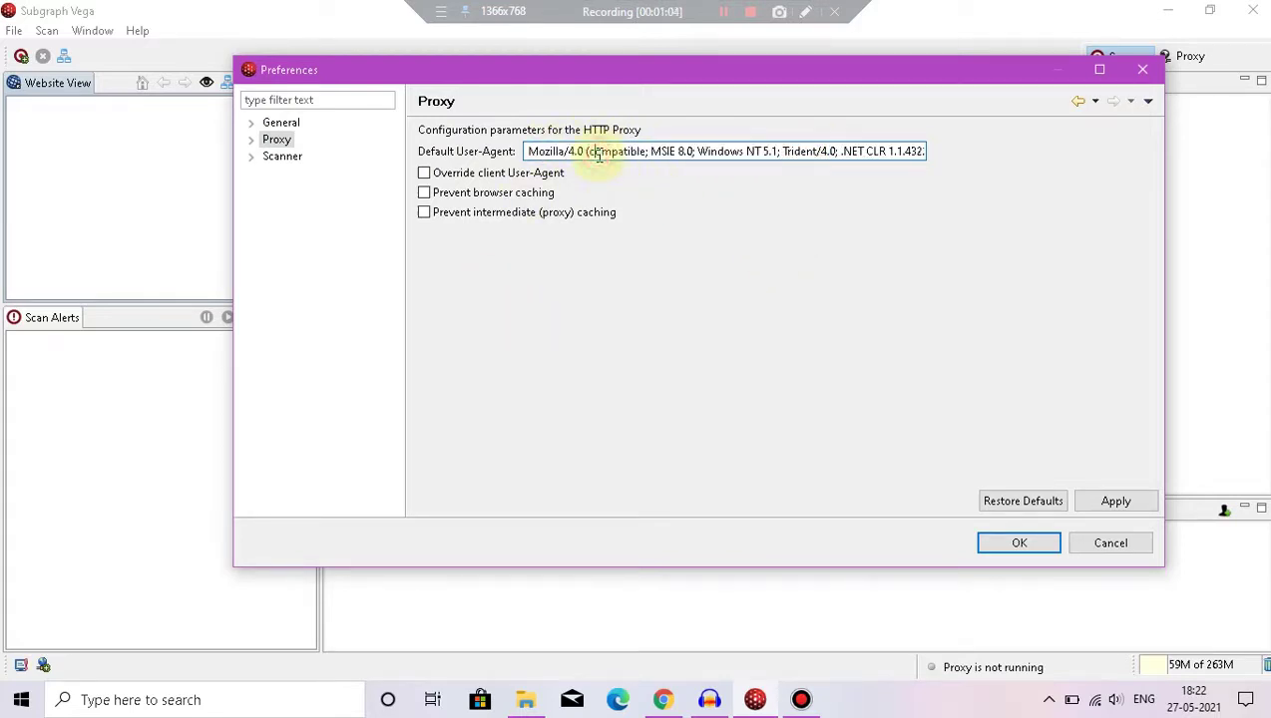
pyautogui.click(617, 155)
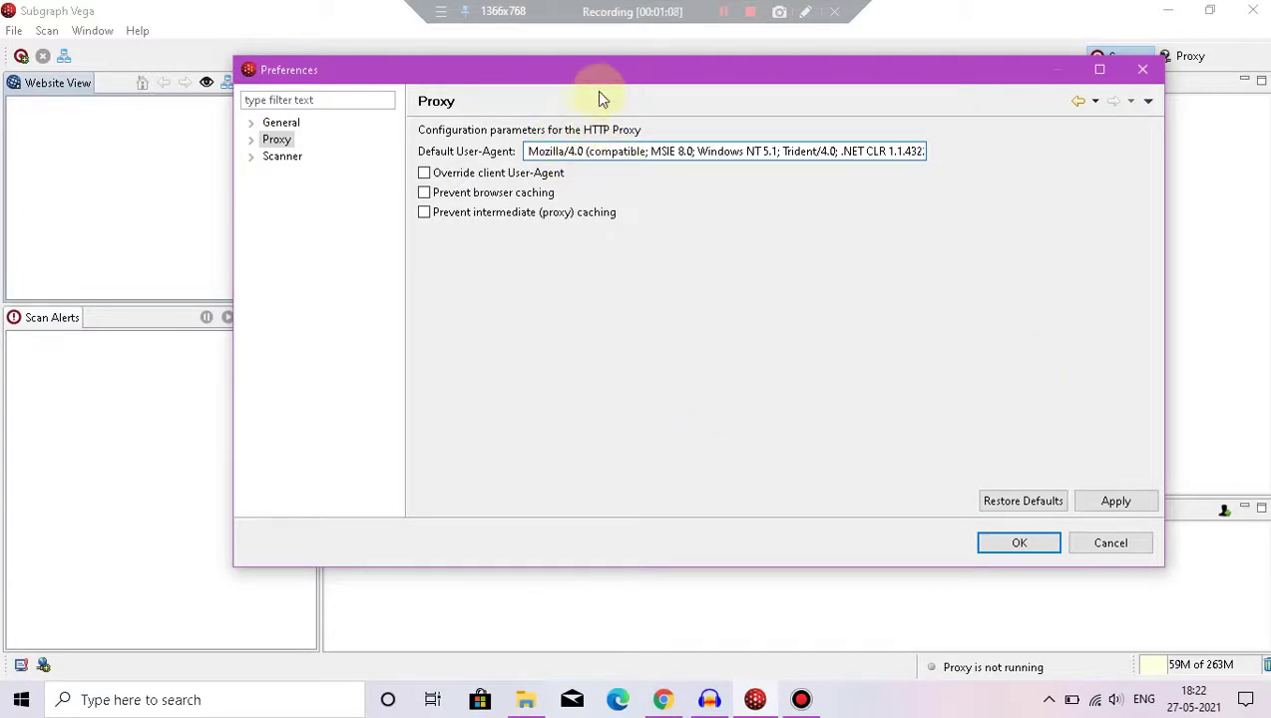
pyautogui.moveTo(626, 83); pyautogui.dragTo(665, 67)
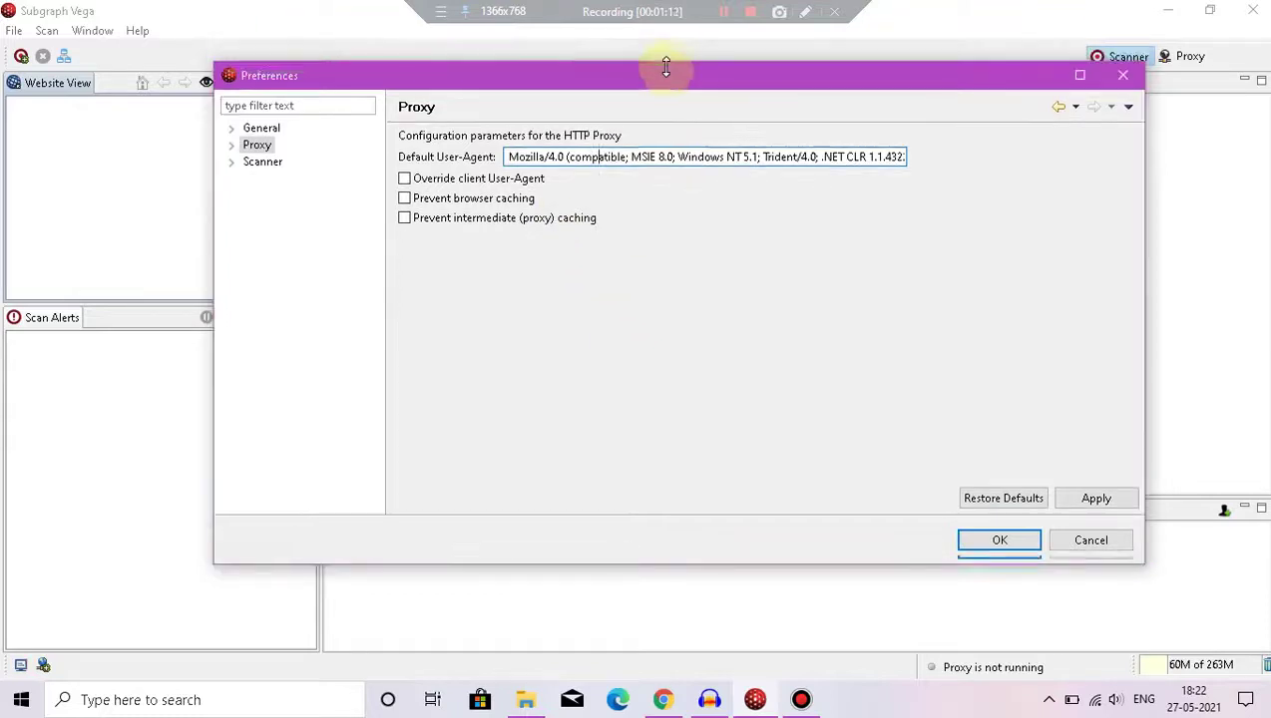
# - Review each Scanner option, from the User-Agent to the maximum response size, and close the preferences without applying changes
pyautogui.click(259, 163)
pyautogui.moveTo(606, 63); pyautogui.dragTo(636, 75)
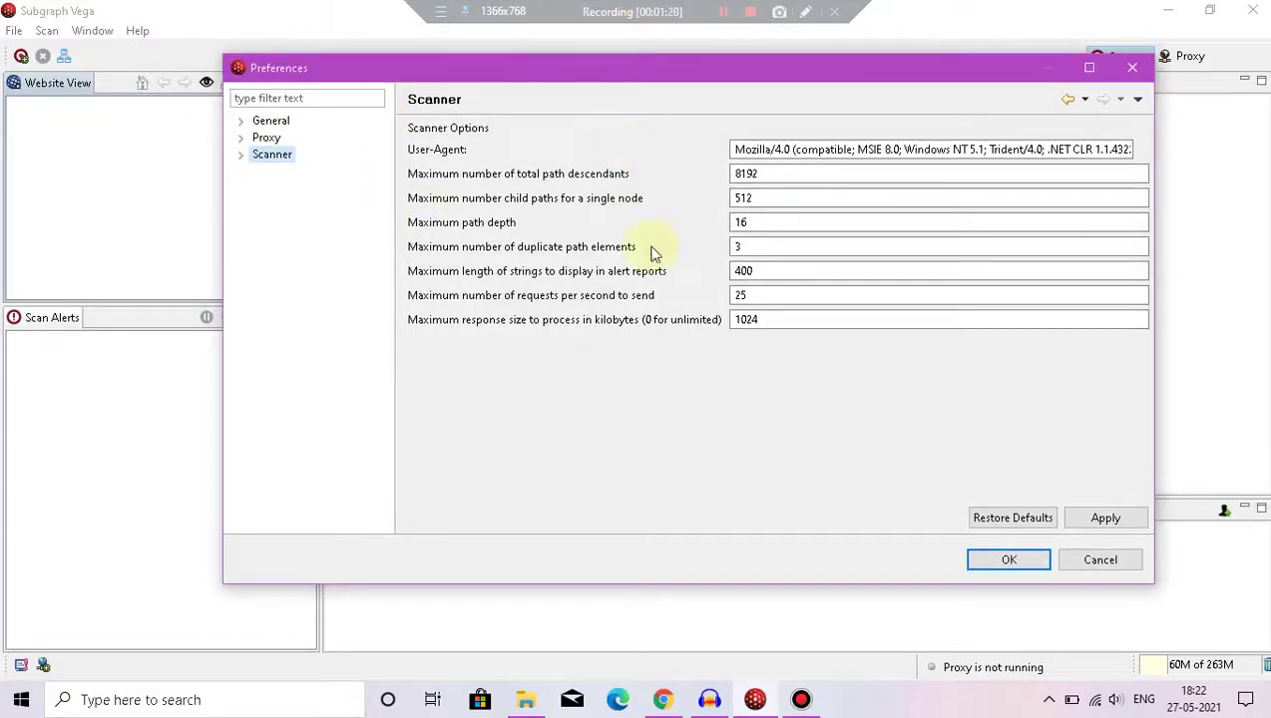
pyautogui.moveTo(751, 150); pyautogui.dragTo(1085, 167)
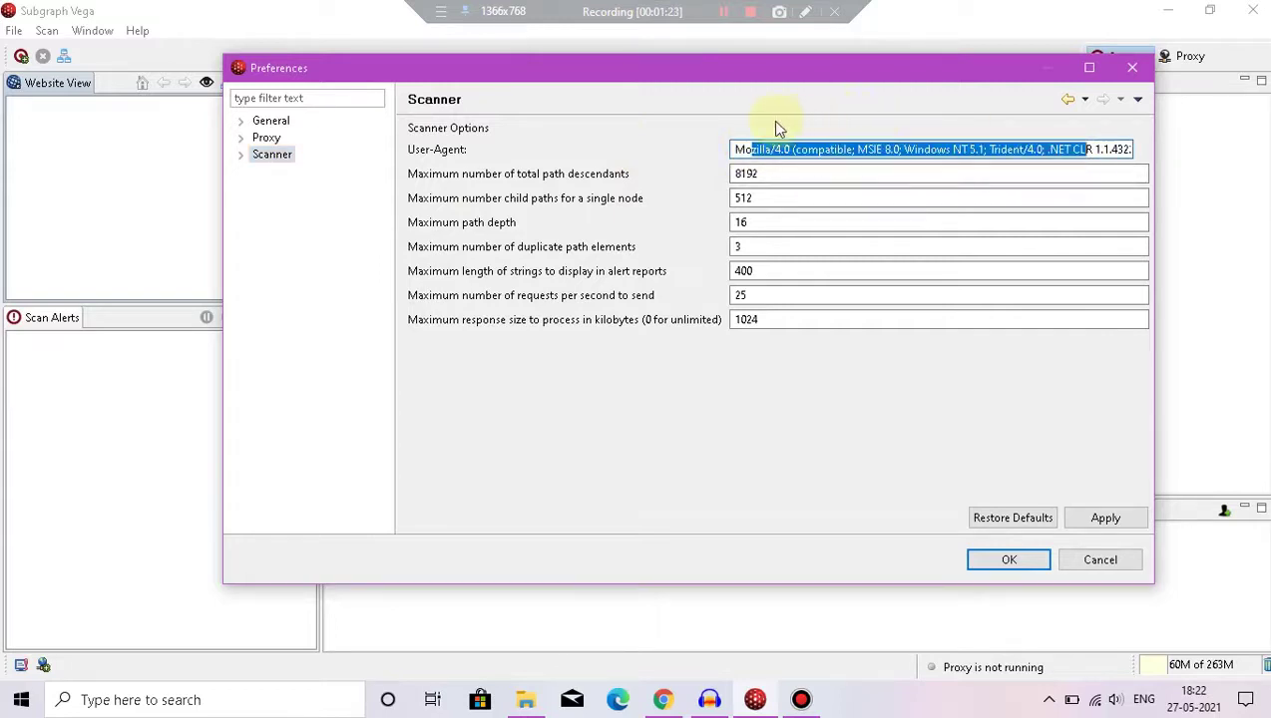
pyautogui.moveTo(771, 150); pyautogui.dragTo(764, 150)
pyautogui.doubleClick(738, 174)
pyautogui.doubleClick(744, 198)
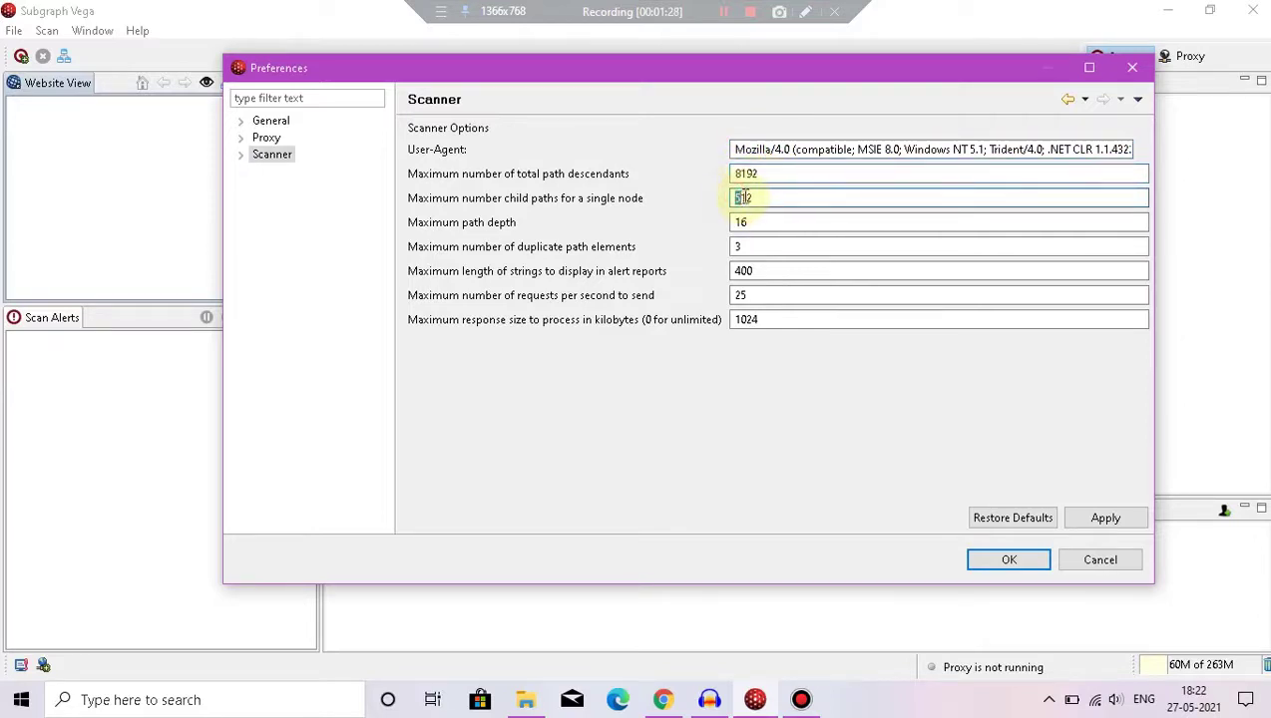
pyautogui.doubleClick(743, 221)
pyautogui.click(743, 246)
pyautogui.click(763, 271)
pyautogui.click(760, 295)
pyautogui.click(766, 318)
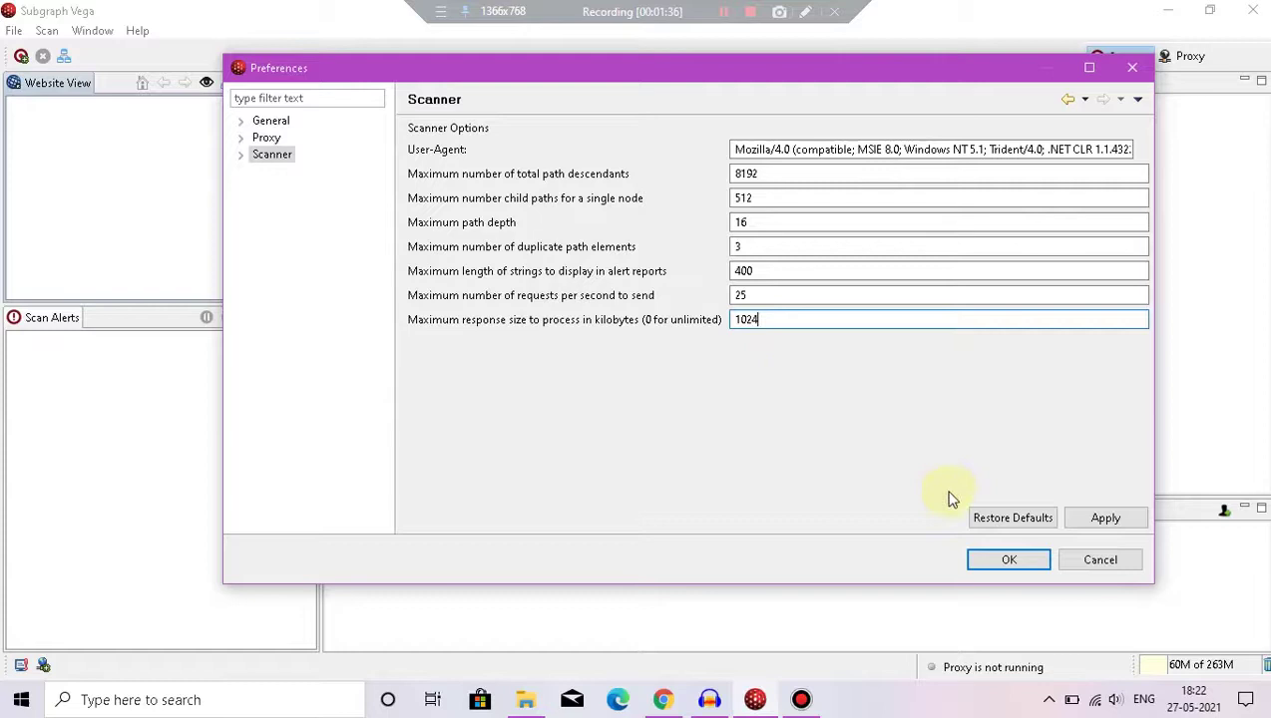
pyautogui.click(1090, 561)
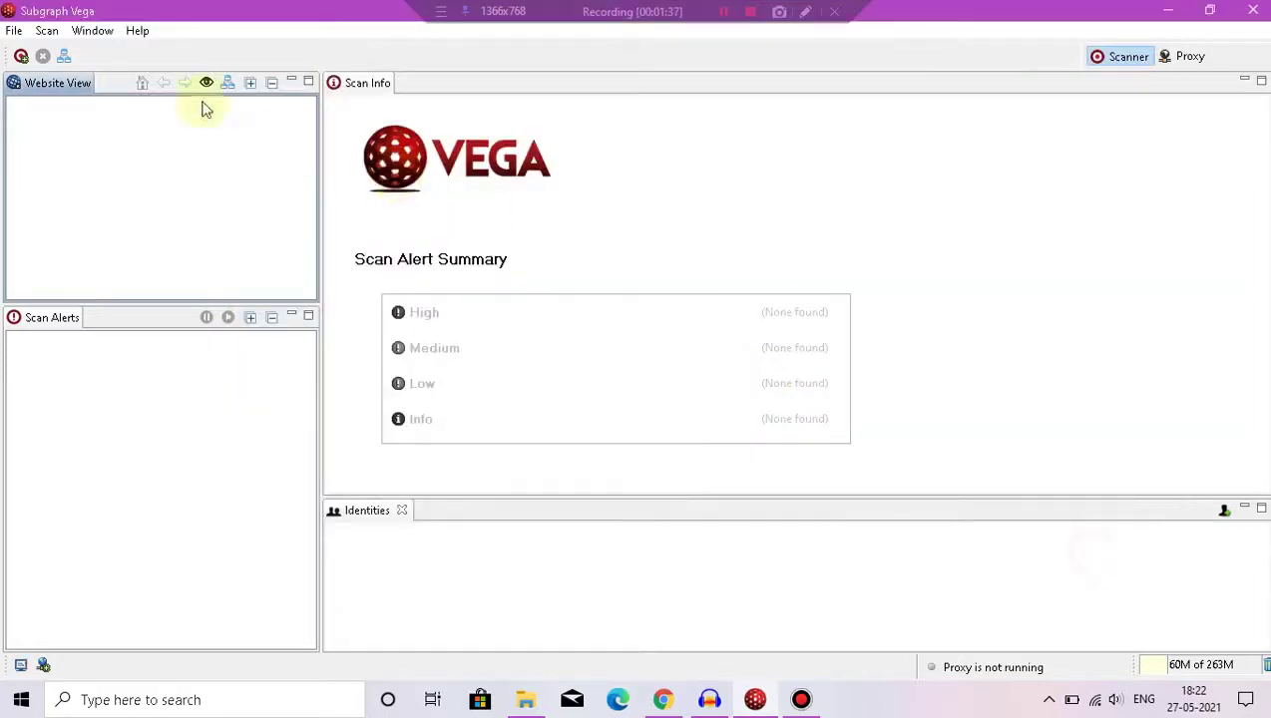
pyautogui.click(138, 35)
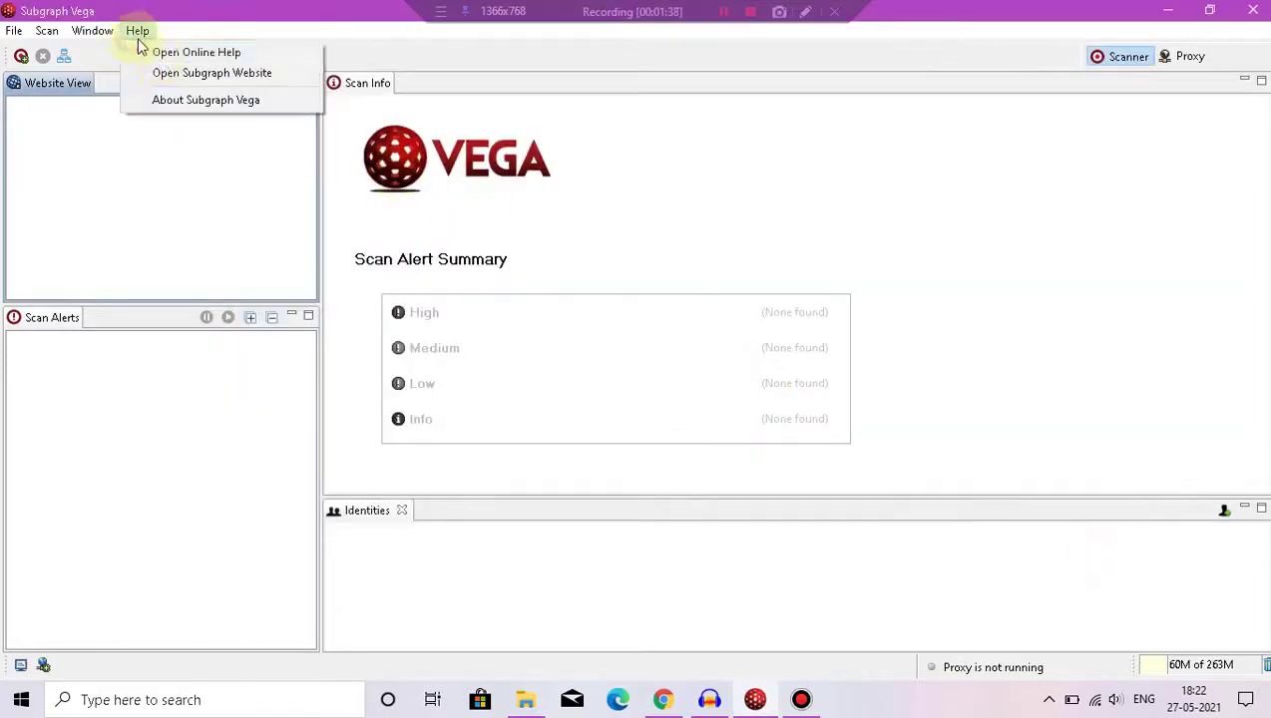
pyautogui.click(583, 161)
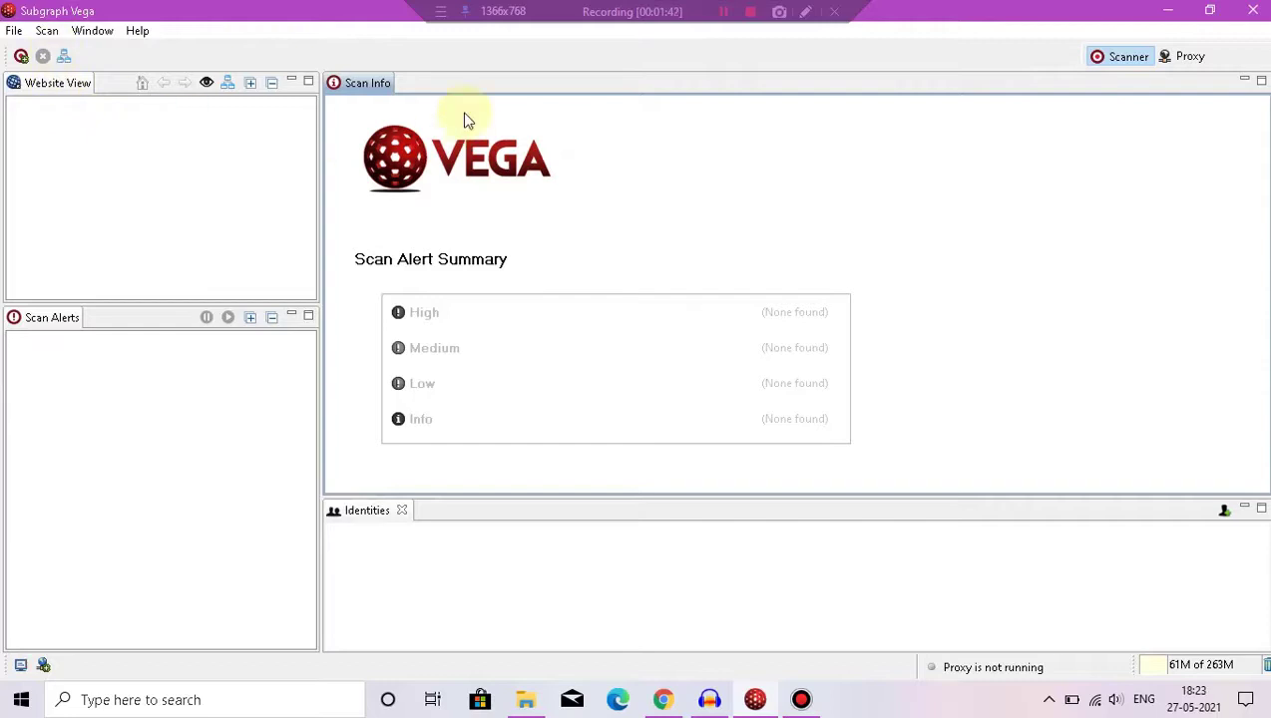
pyautogui.click(46, 31)
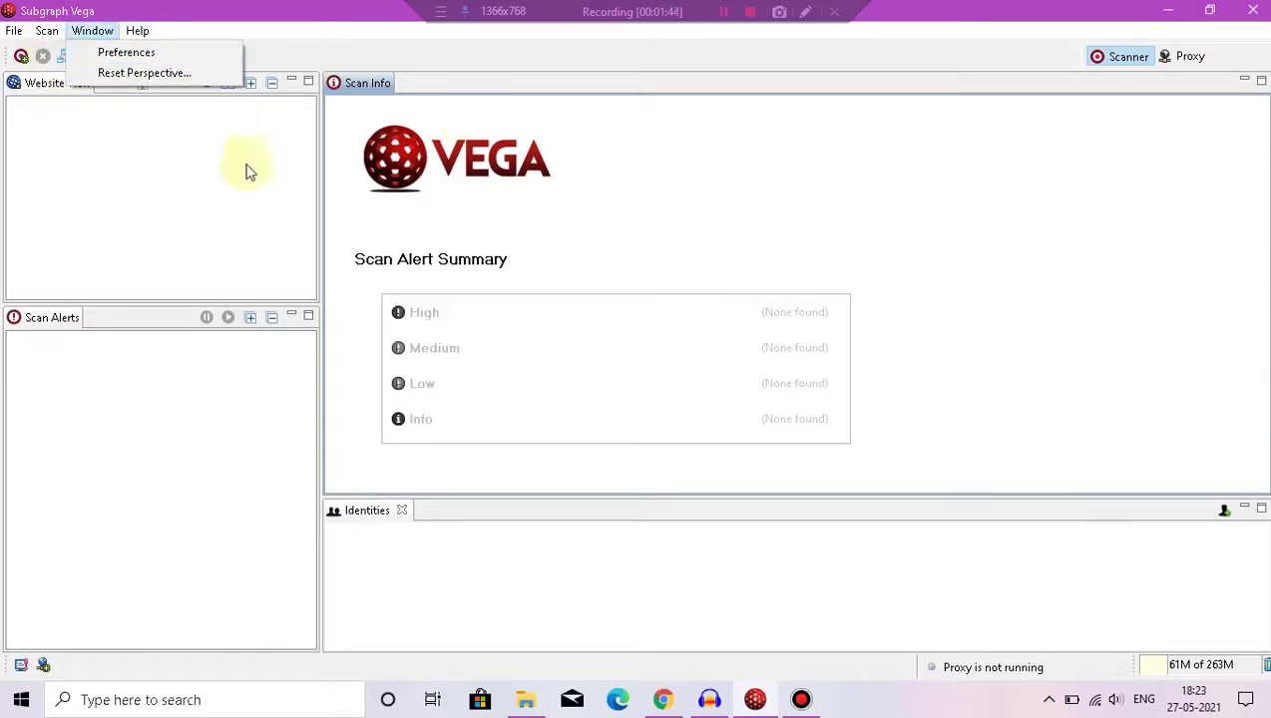
pyautogui.click(112, 153)
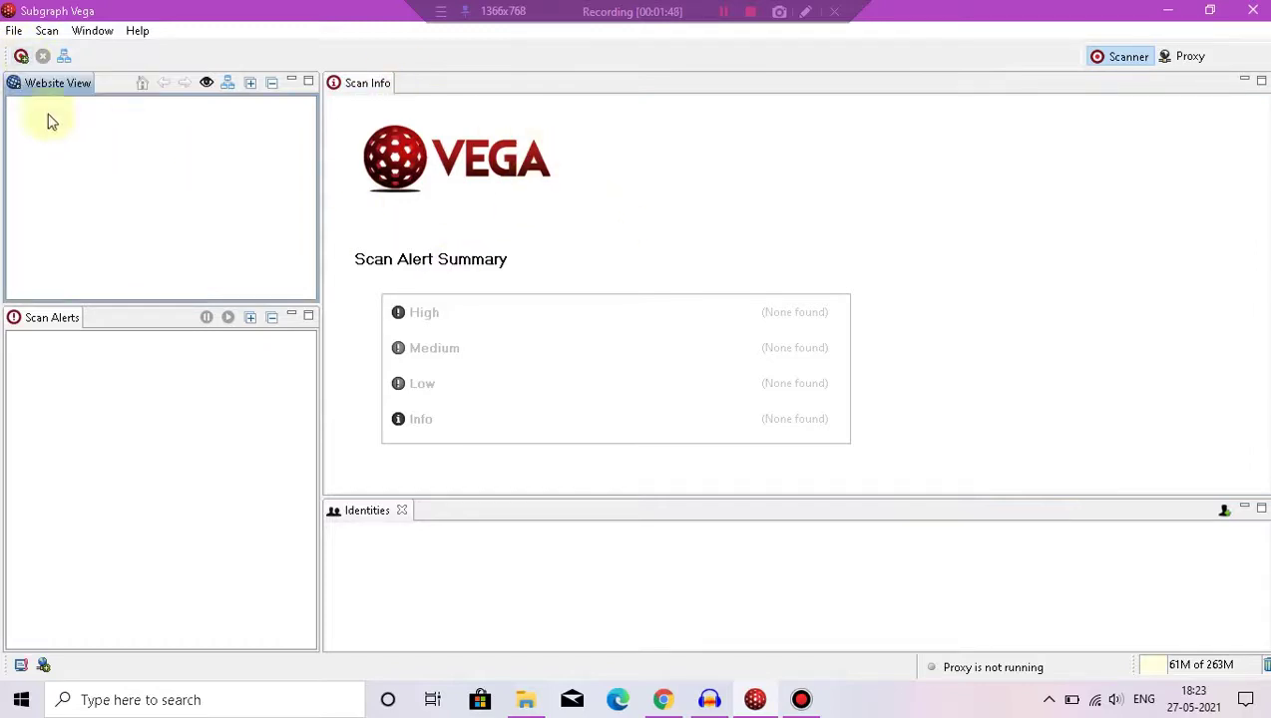
# - Start a new scan, look at the target scope option and keep the target set to a base URI
pyautogui.click(21, 57)
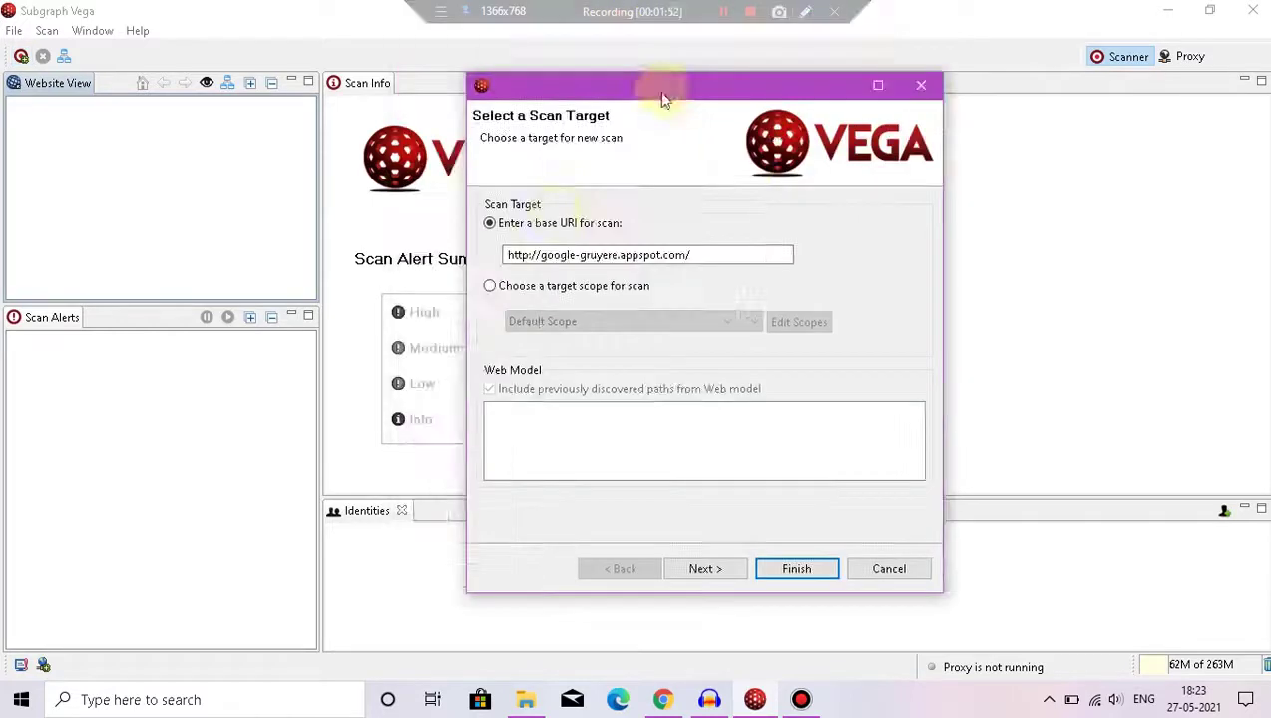
pyautogui.moveTo(573, 84); pyautogui.dragTo(553, 61)
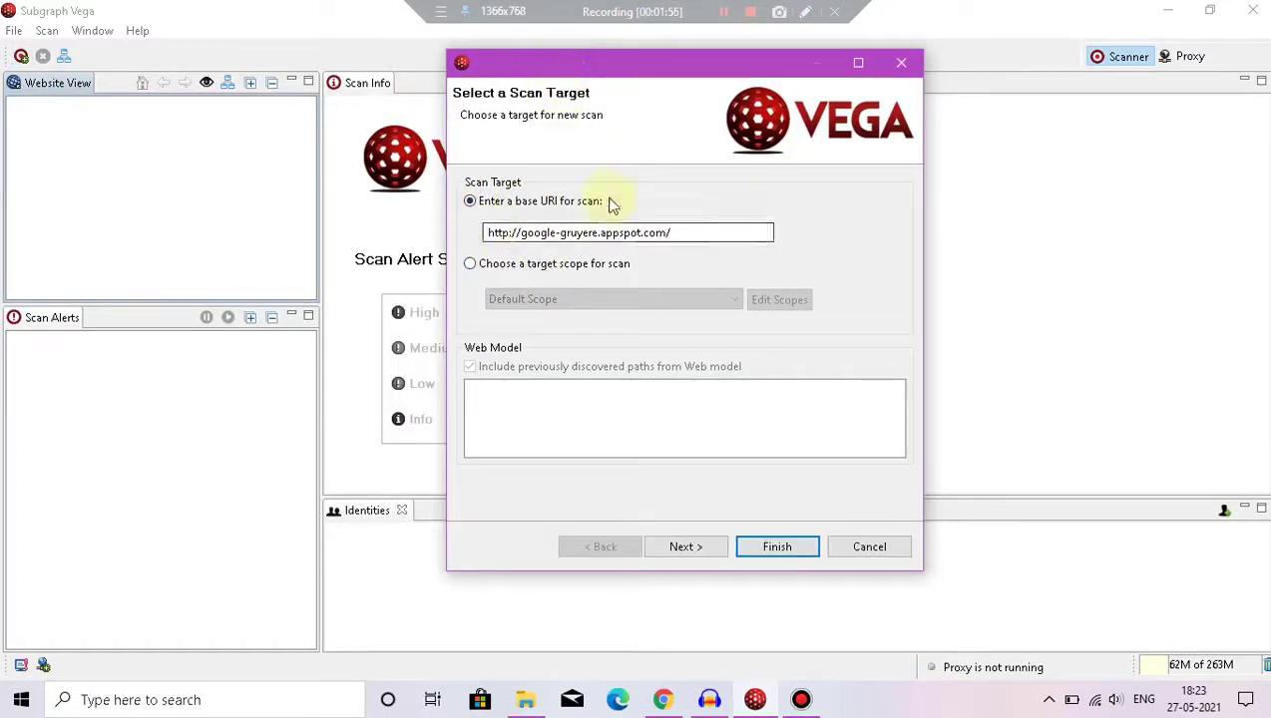
pyautogui.click(525, 263)
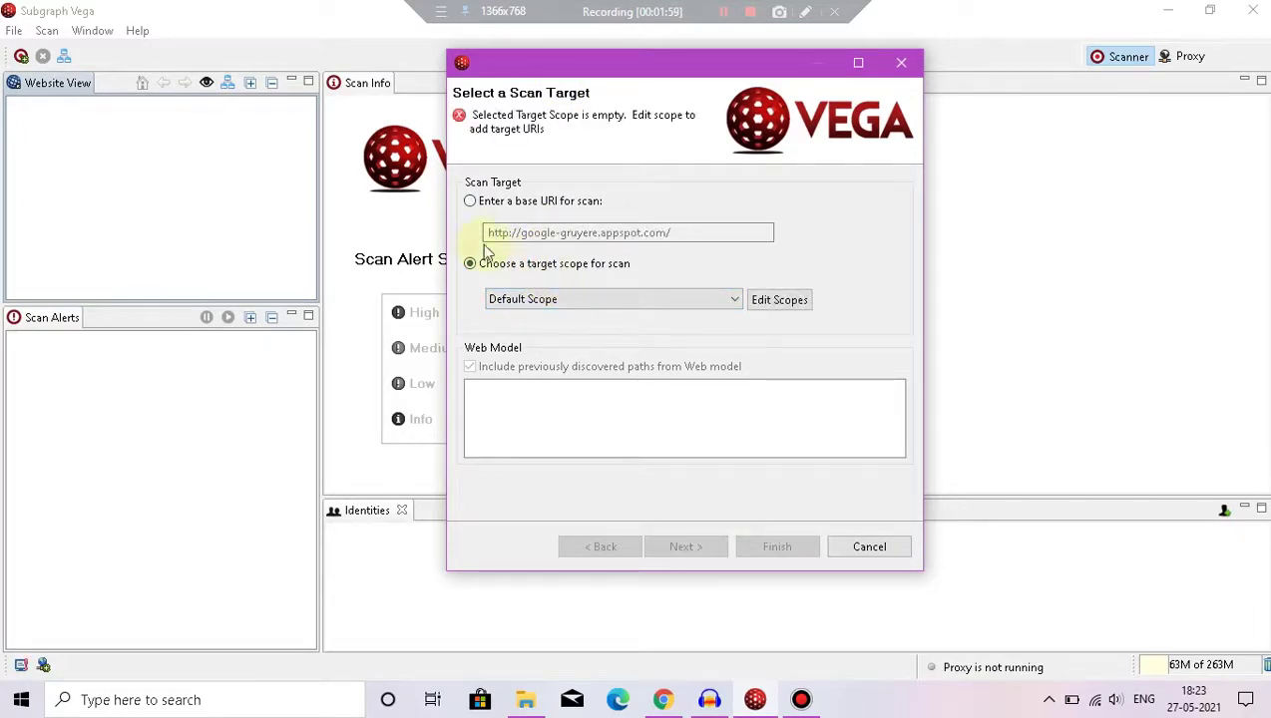
pyautogui.click(516, 202)
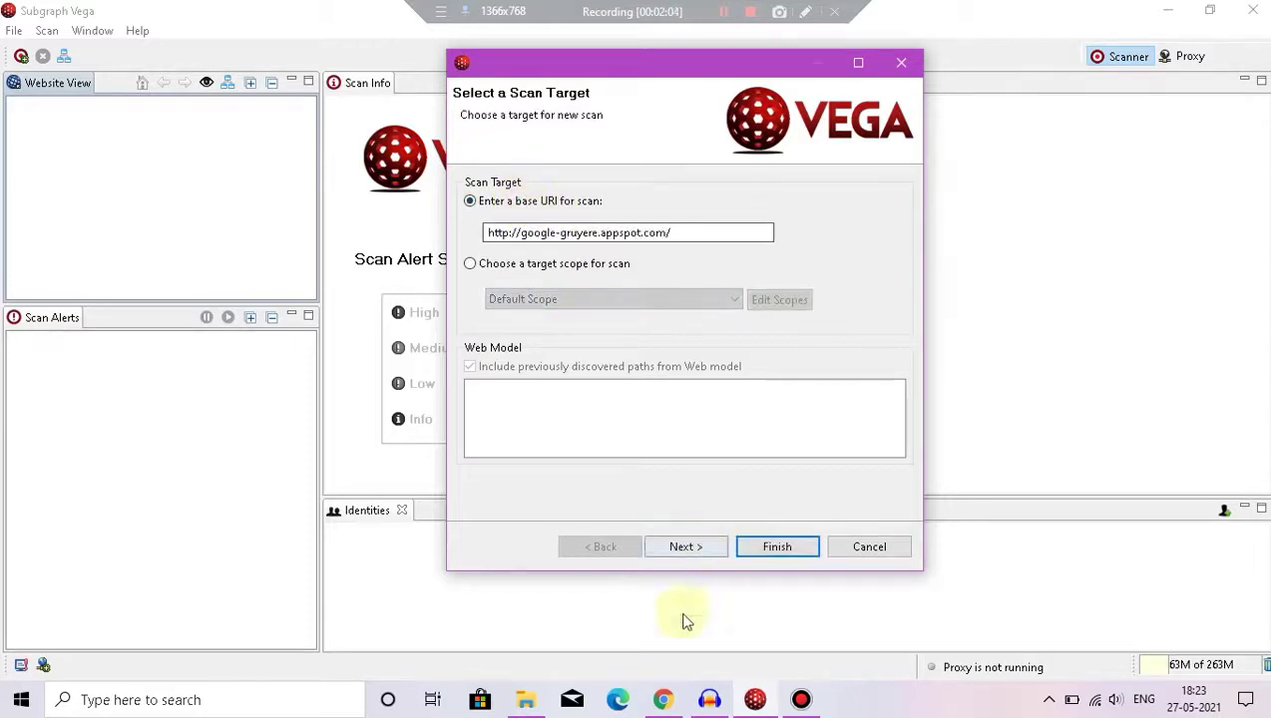
pyautogui.moveTo(626, 71); pyautogui.dragTo(639, 65)
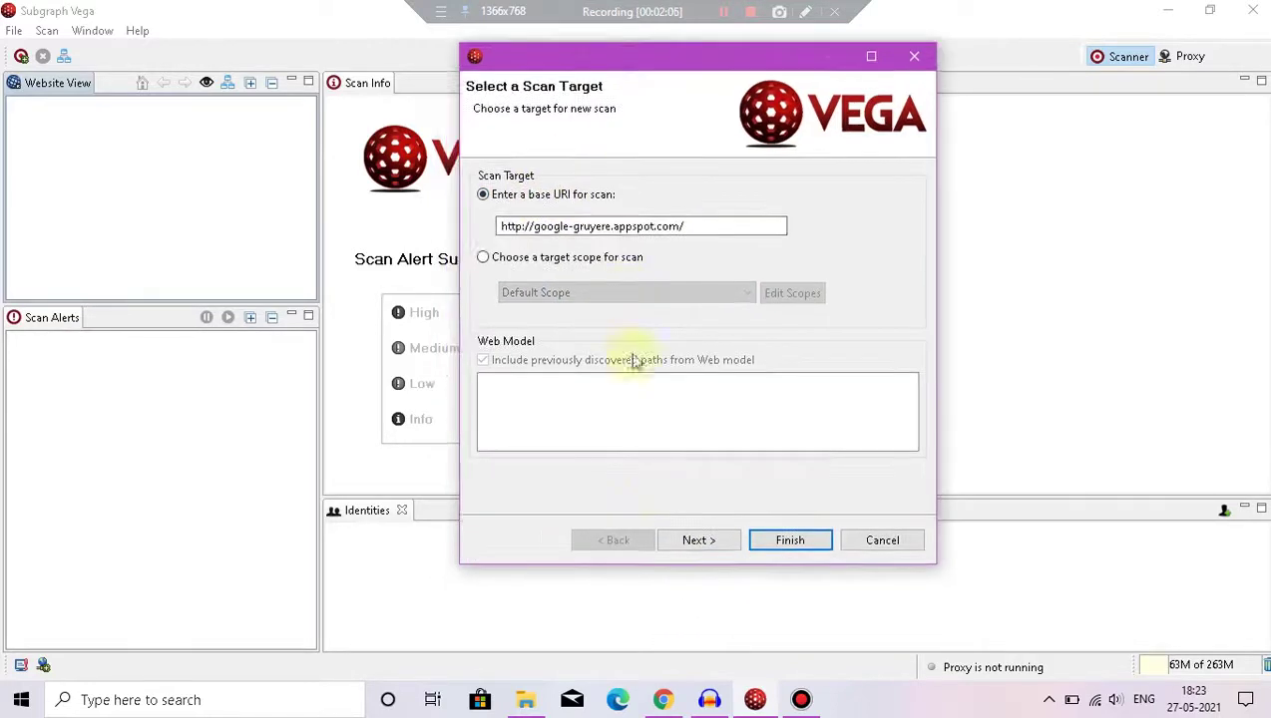
# - Switch to Chrome, open google-gruyere.appspot.com and look through the Web Application Exploits and Defenses page
pyautogui.click(663, 694)
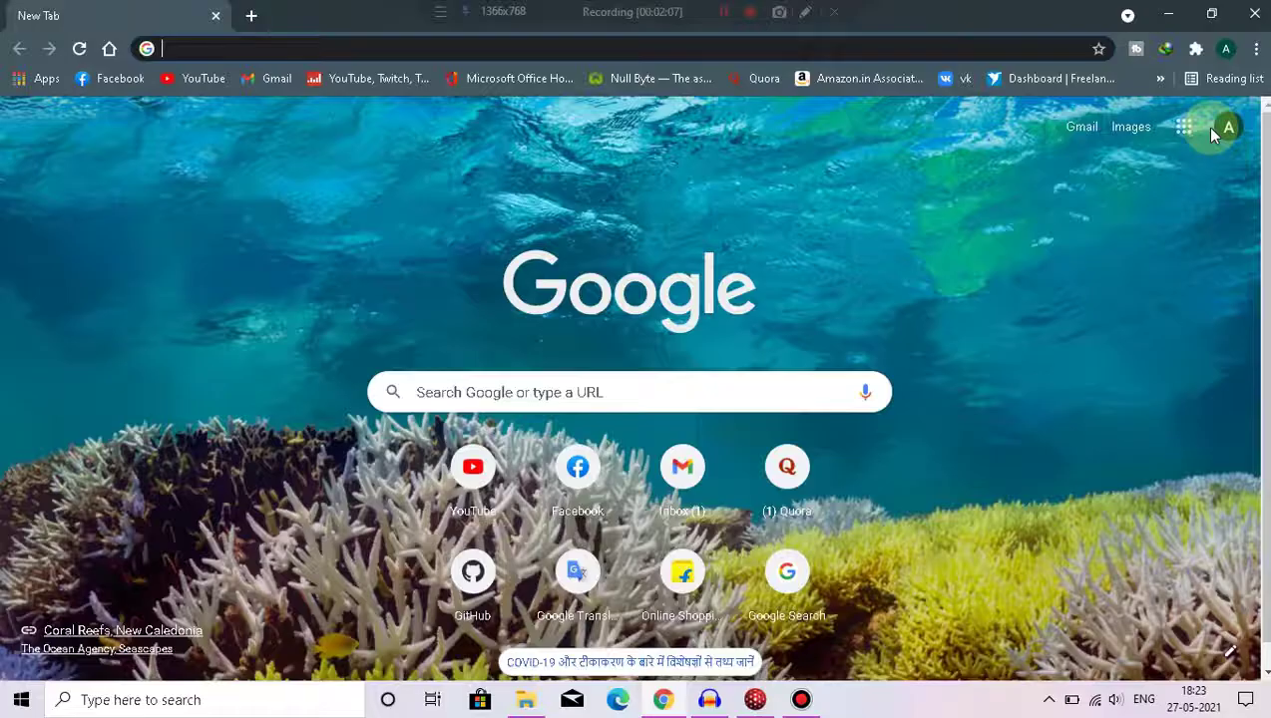
pyautogui.click(1255, 48)
pyautogui.moveTo(1187, 150)
pyautogui.click(774, 208)
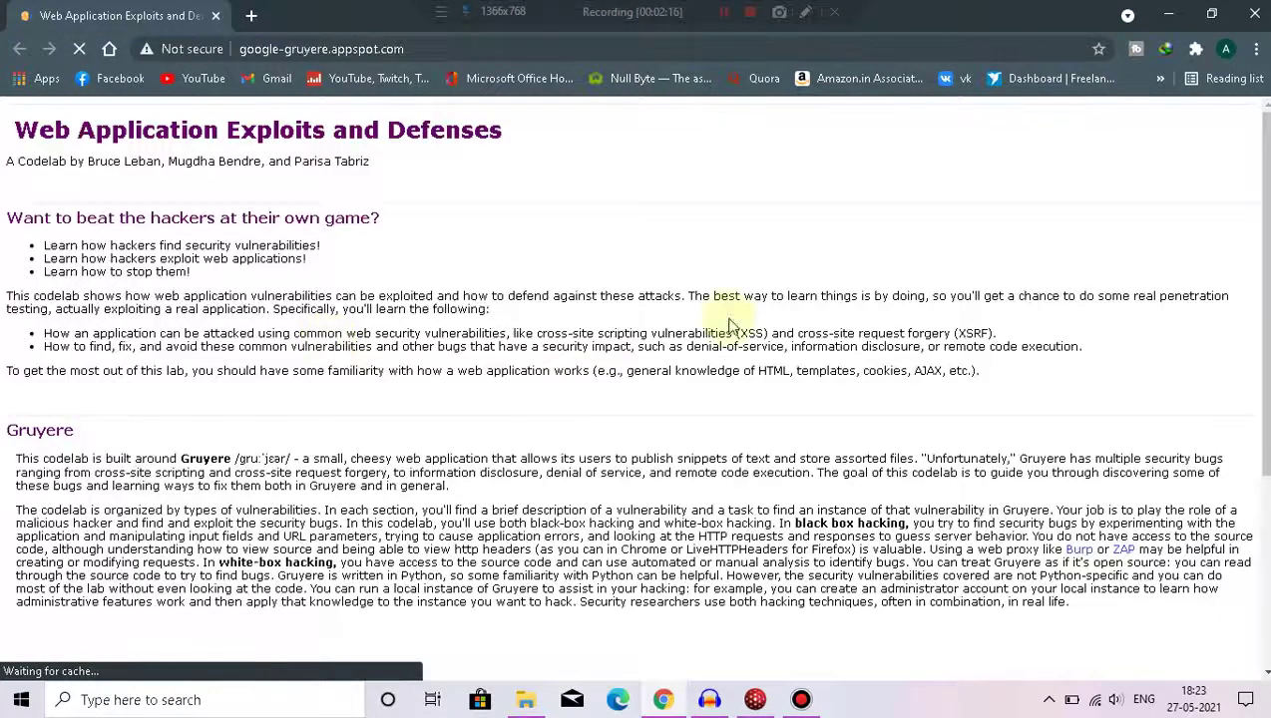
pyautogui.scroll(-5, 550, 296)
pyautogui.scroll(5, 549, 296)
pyautogui.scroll(-5, 436, 200)
pyautogui.scroll(5, 434, 204)
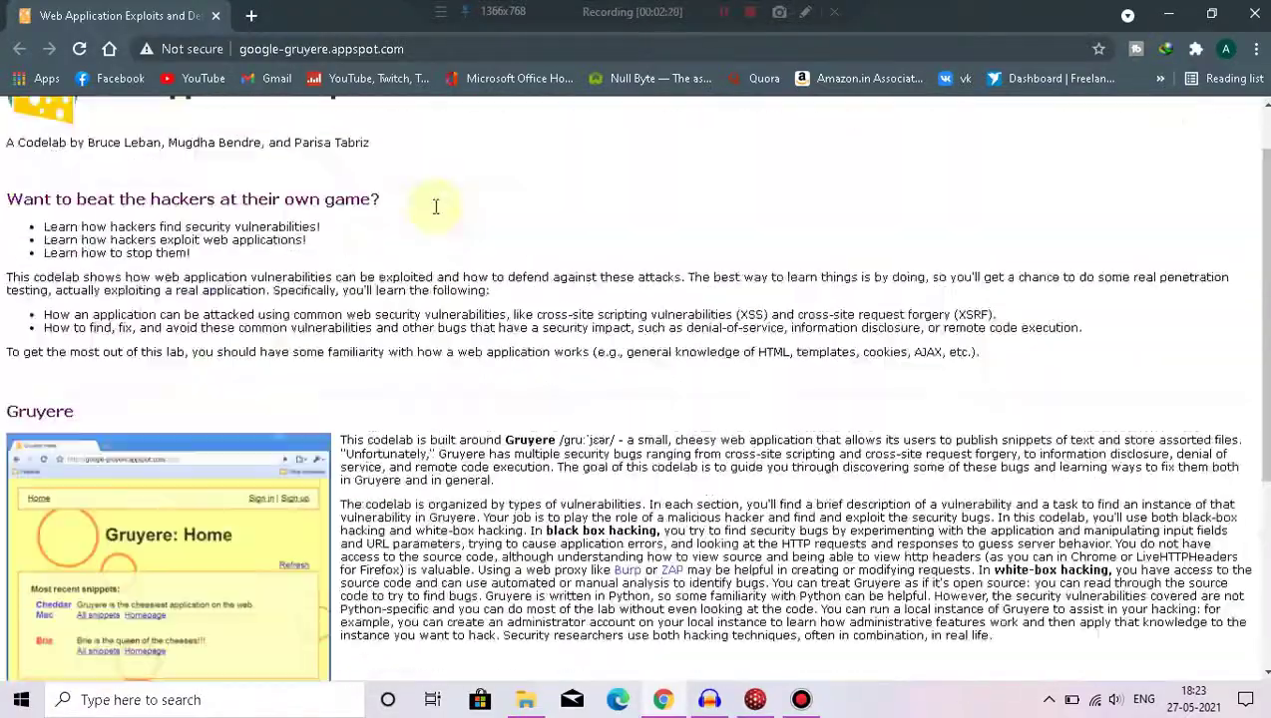
# - Copy the full address of the Gruyere website from the browser
pyautogui.click(317, 50)
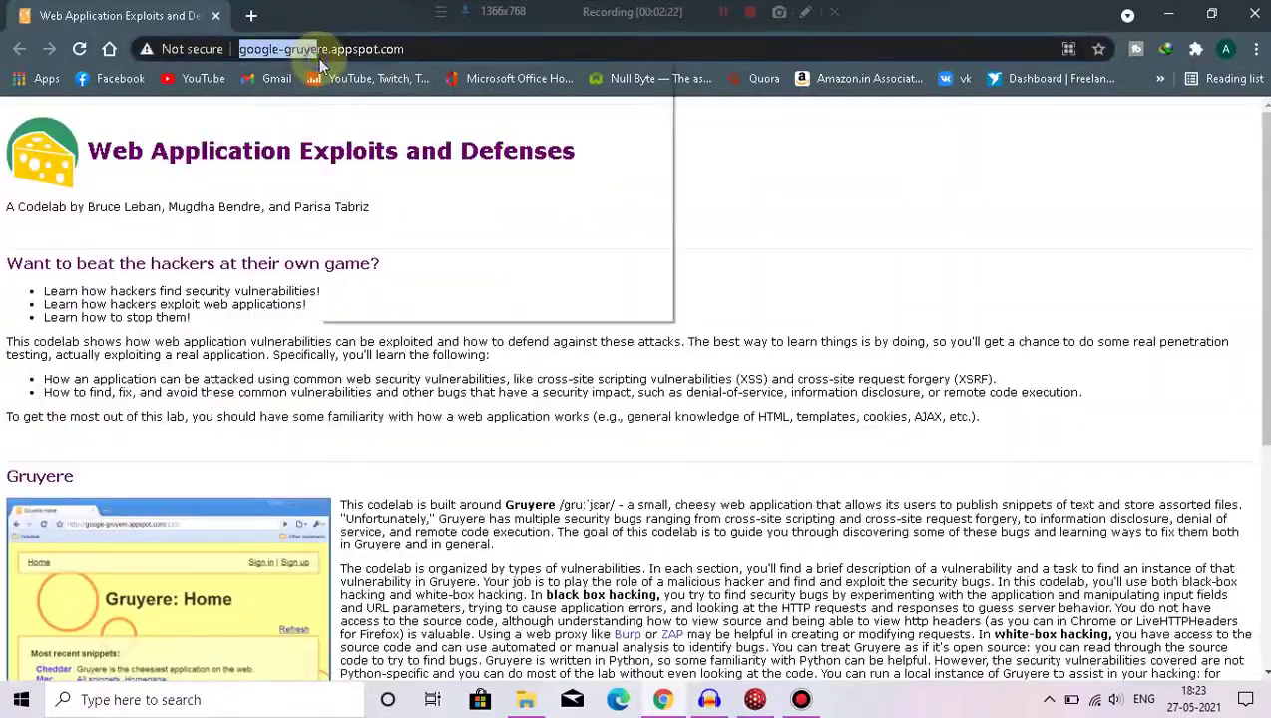
pyautogui.click(322, 50)
pyautogui.rightClick(321, 59)
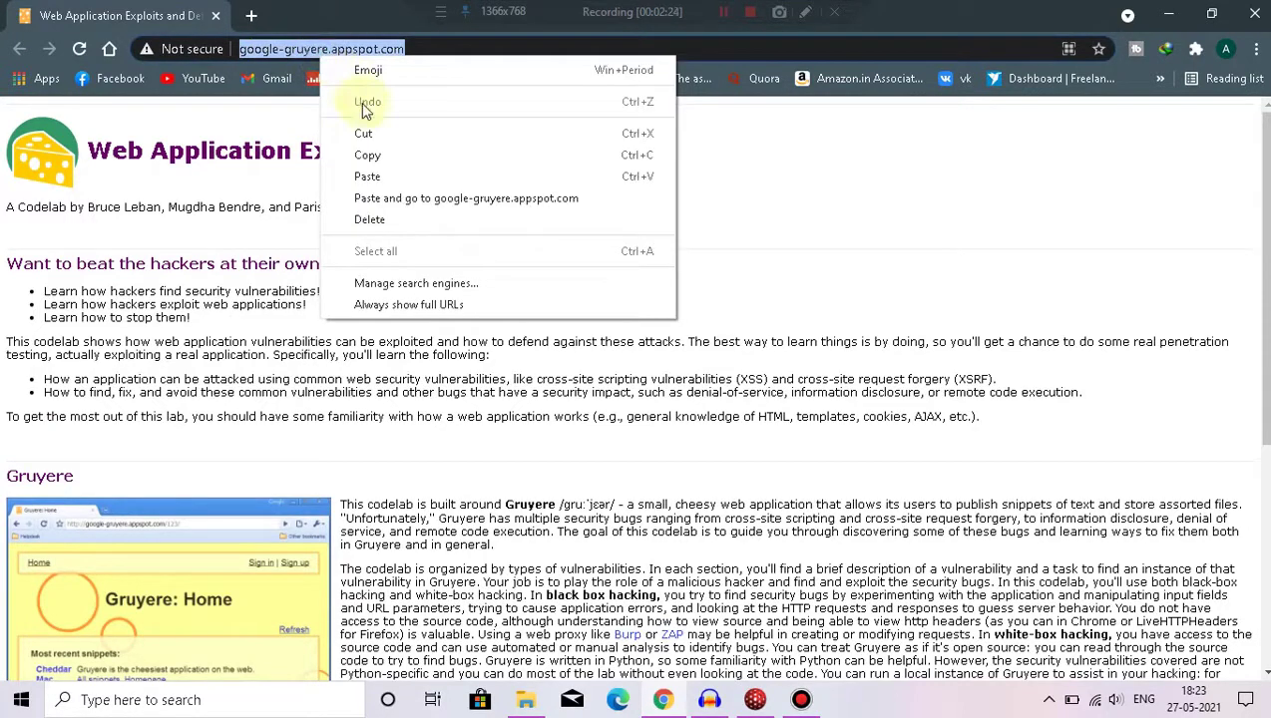
pyautogui.click(354, 152)
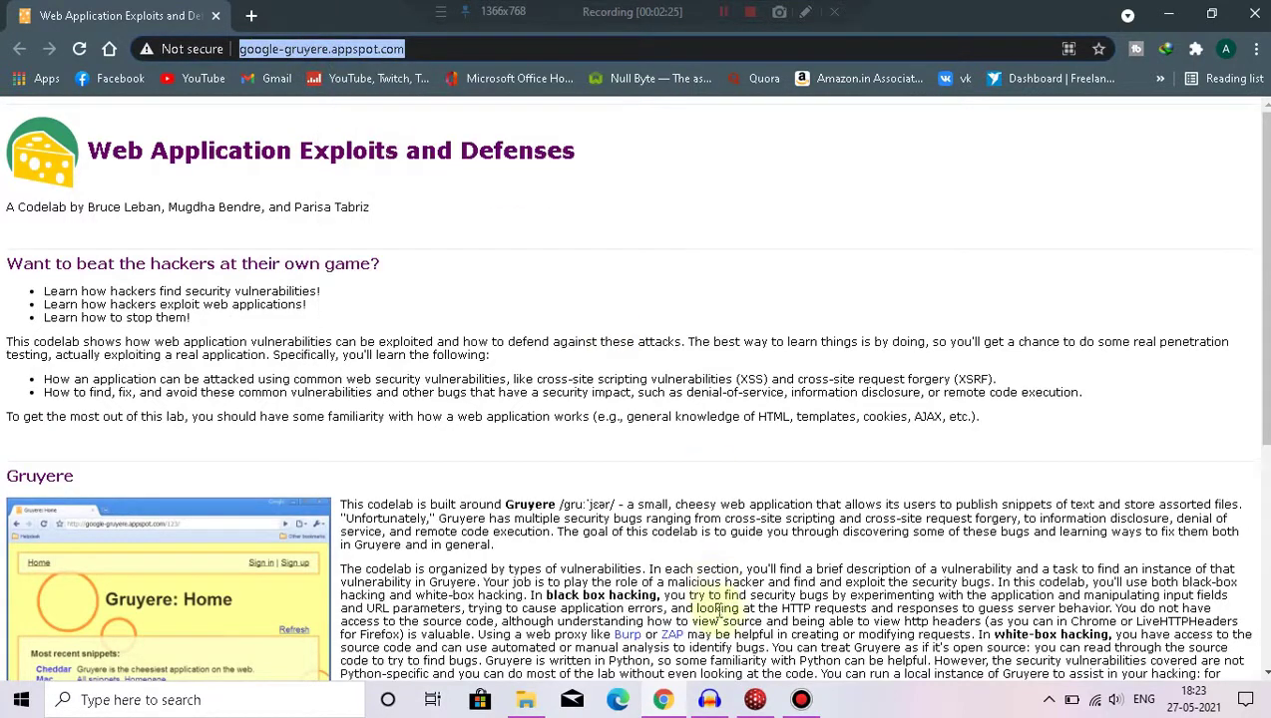
pyautogui.click(755, 699)
pyautogui.doubleClick(659, 229)
pyautogui.click(656, 229)
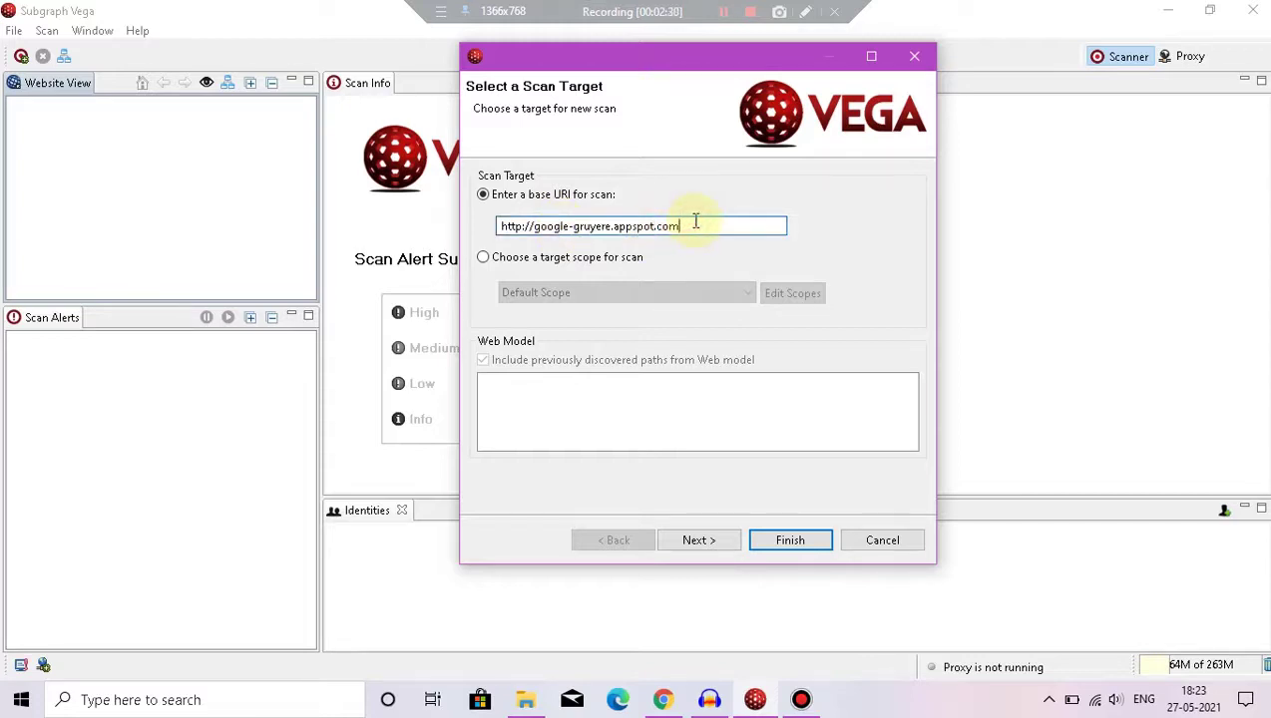
pyautogui.press('BackSpace')
pyautogui.press('BackSpace')
pyautogui.press('BackSpace')
pyautogui.press('BackSpace')
pyautogui.press('BackSpace')
pyautogui.press('BackSpace')
pyautogui.press('BackSpace')
pyautogui.press('BackSpace')
pyautogui.press('BackSpace')
pyautogui.press('BackSpace')
pyautogui.press('BackSpace')
pyautogui.press('BackSpace')
pyautogui.press('BackSpace')
pyautogui.press('BackSpace')
pyautogui.press('BackSpace')
pyautogui.press('BackSpace')
pyautogui.press('BackSpace')
pyautogui.press('BackSpace')
pyautogui.press('BackSpace')
pyautogui.press('BackSpace')
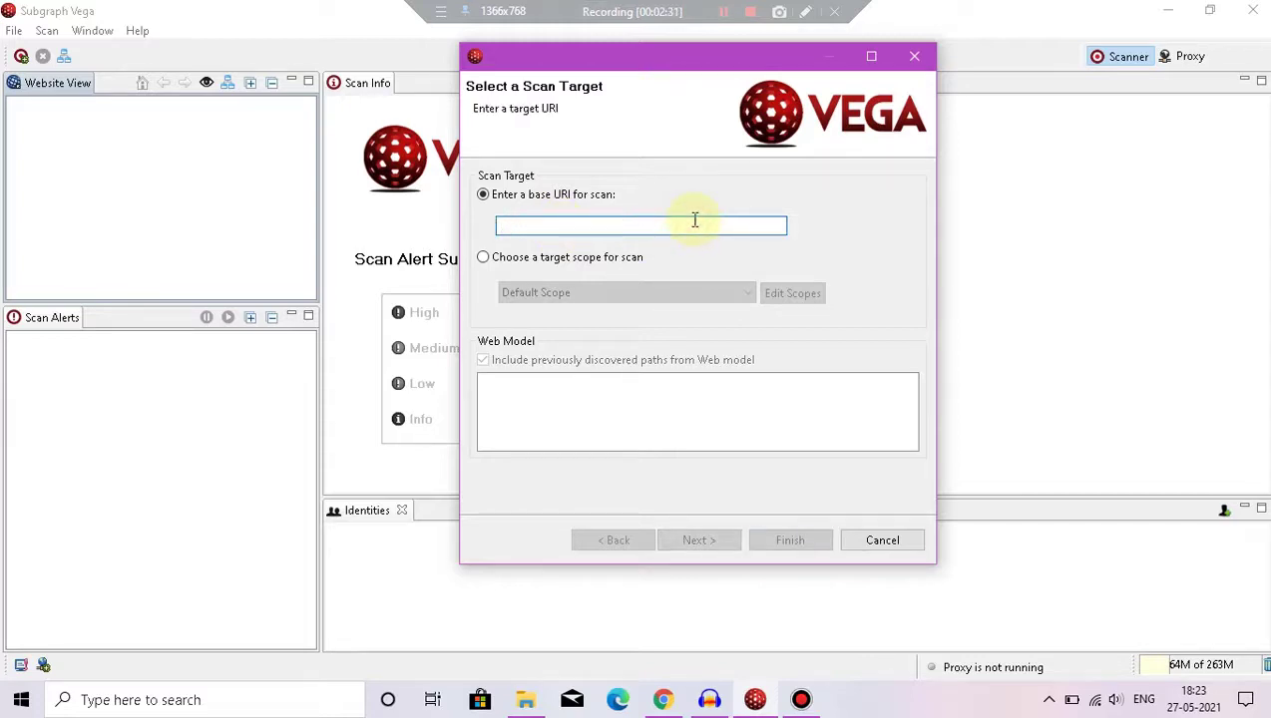
pyautogui.hotkey('ctrl', 'v')
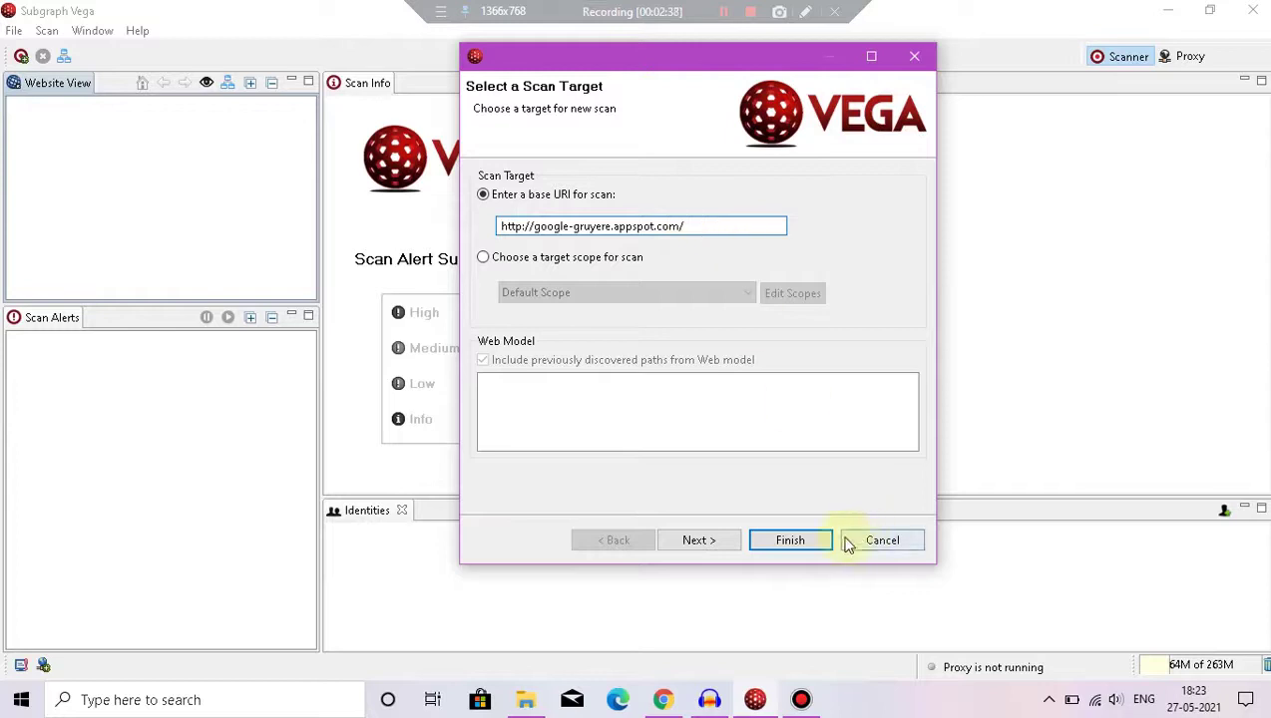
# - Disable the URL Injection, Blind SQL Text Injection Differential and Blind SQL Injection Arithmetic Evaluation Differential checks among the scan's injection modules
pyautogui.click(711, 540)
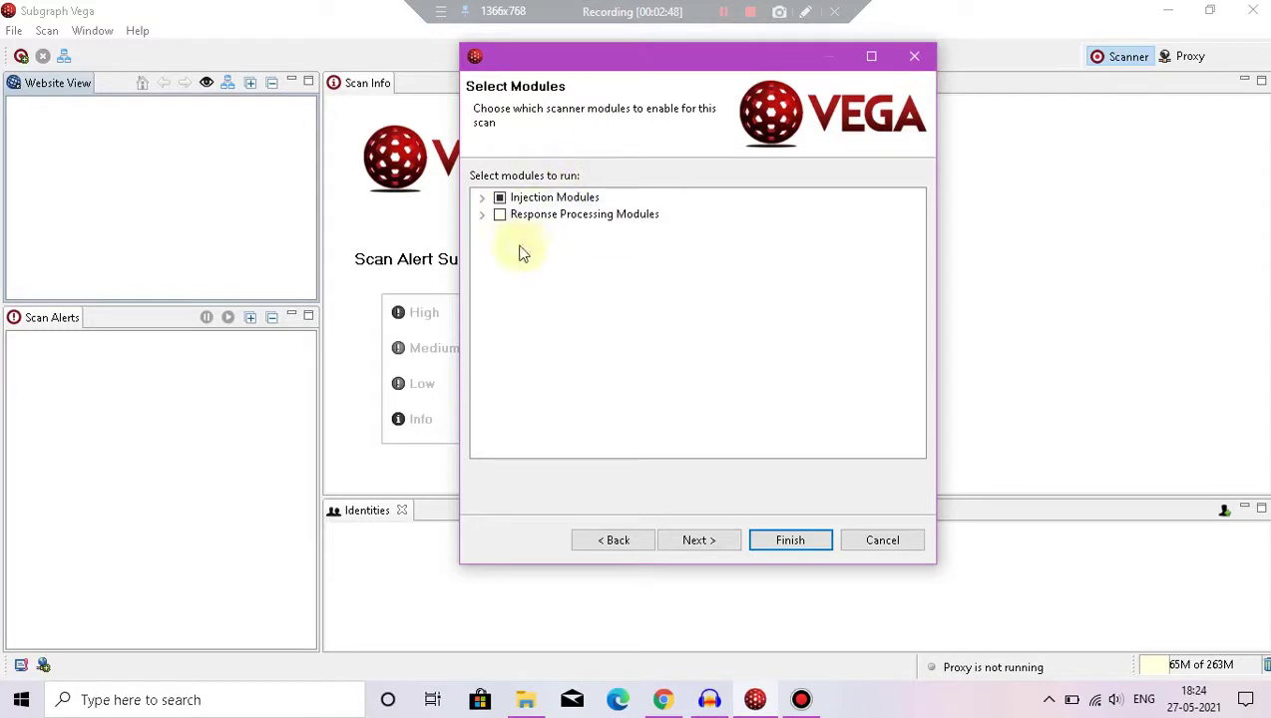
pyautogui.click(483, 198)
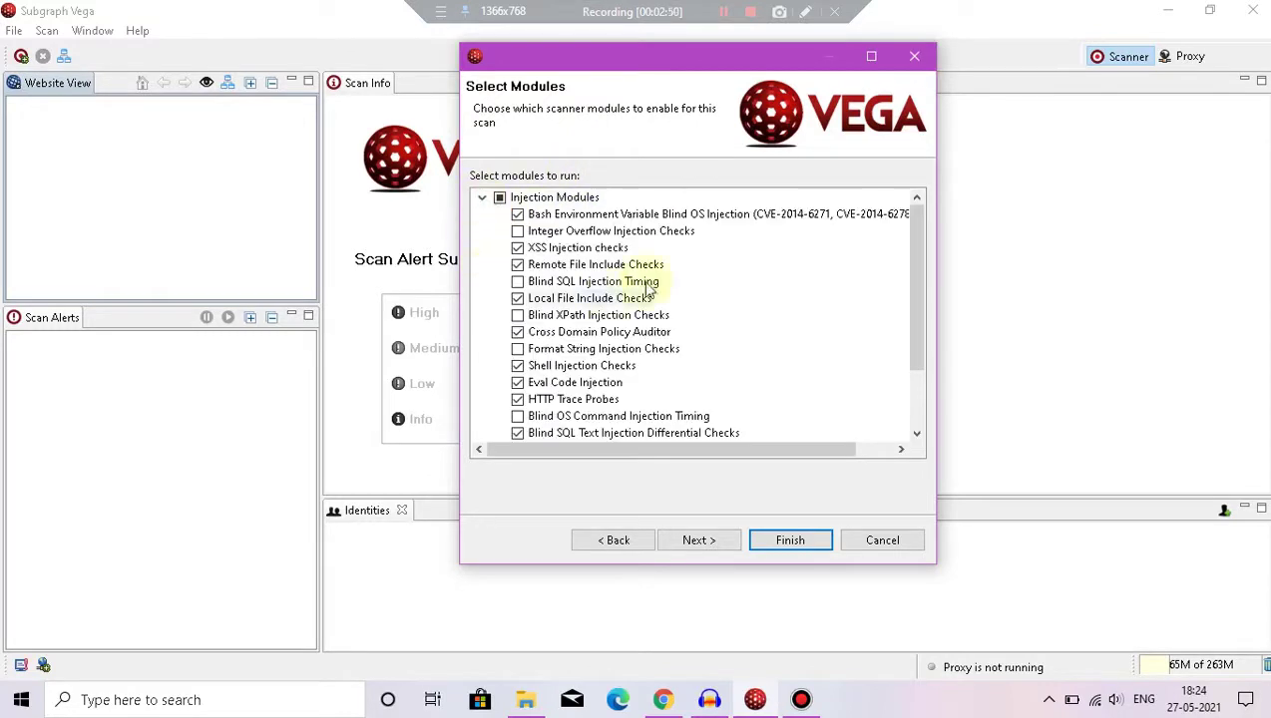
pyautogui.scroll(-1, 605, 267)
pyautogui.scroll(-1, 605, 267)
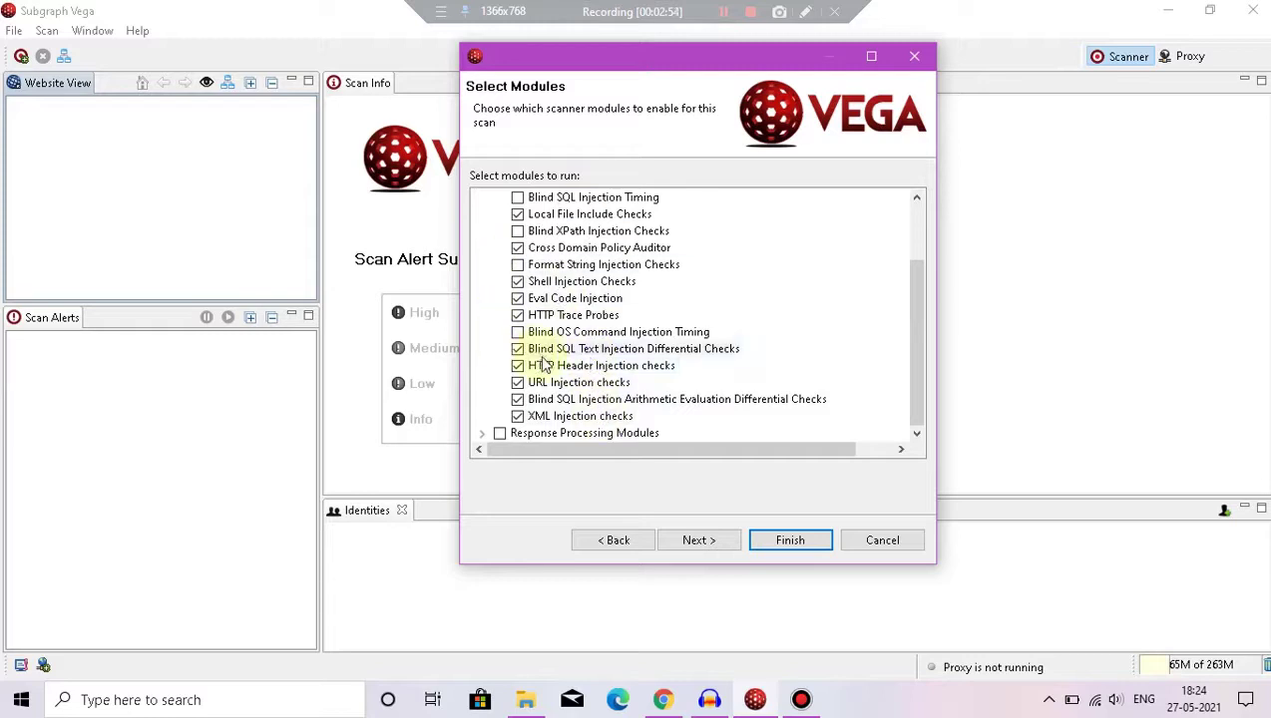
pyautogui.scroll(2, 576, 313)
pyautogui.scroll(-1, 576, 314)
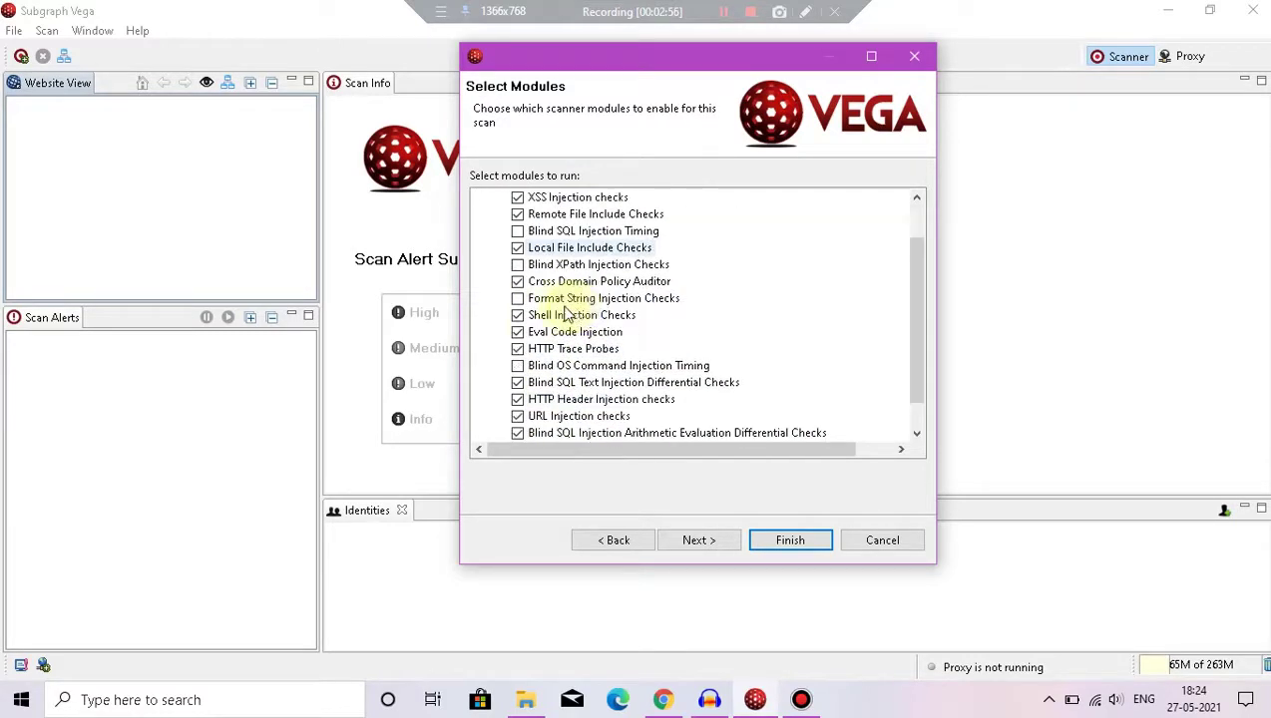
pyautogui.click(518, 416)
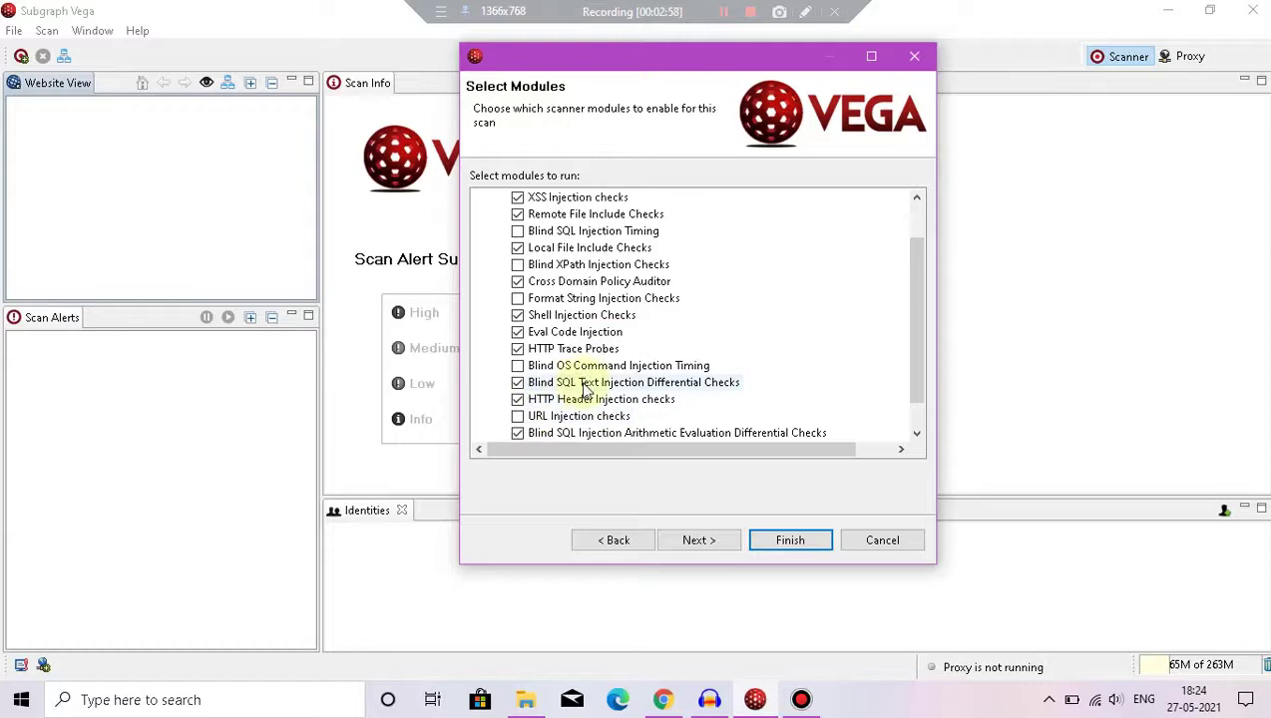
pyautogui.click(518, 383)
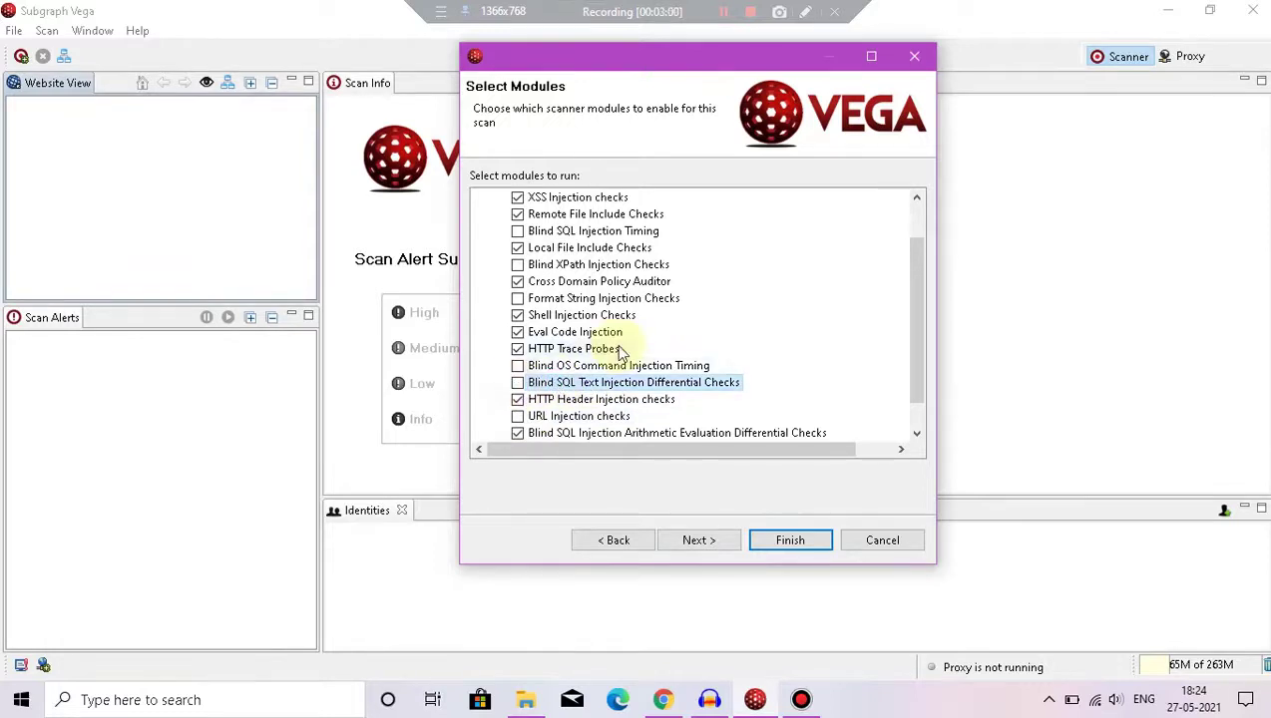
pyautogui.scroll(-1, 648, 289)
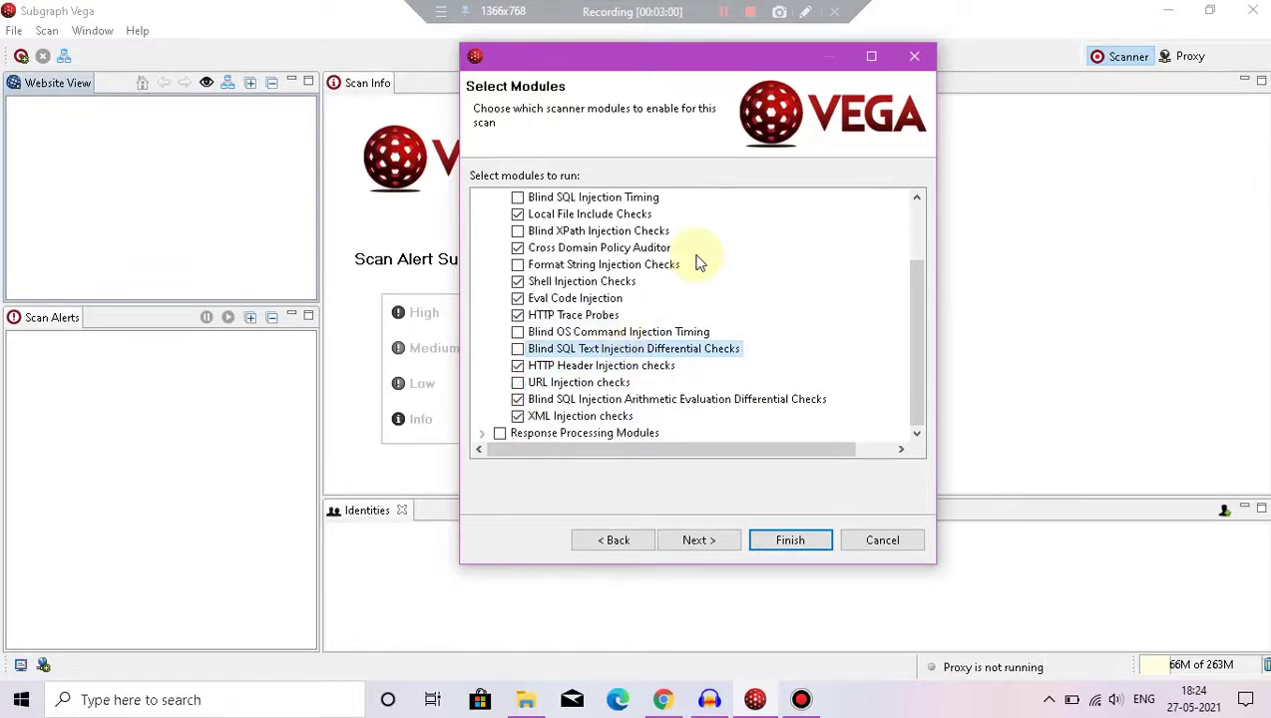
pyautogui.click(518, 399)
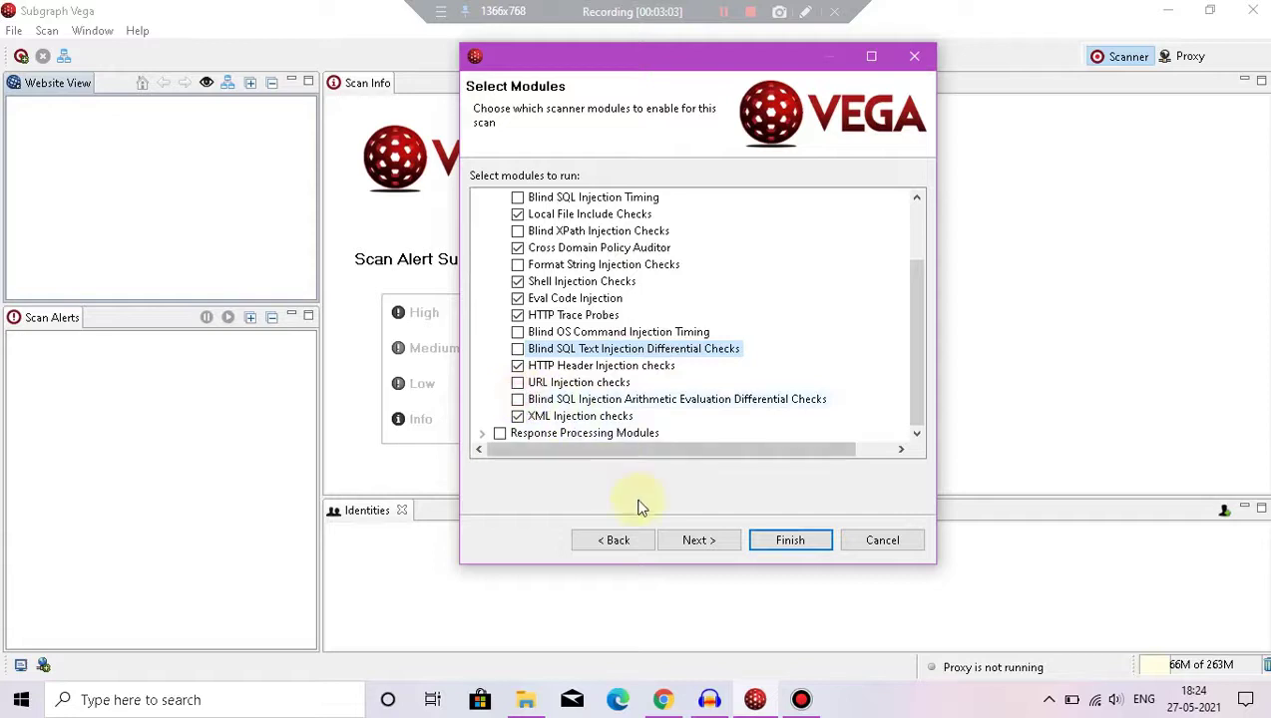
# - Keep the default authentication options and excluded parameters, and start the scan
pyautogui.click(696, 549)
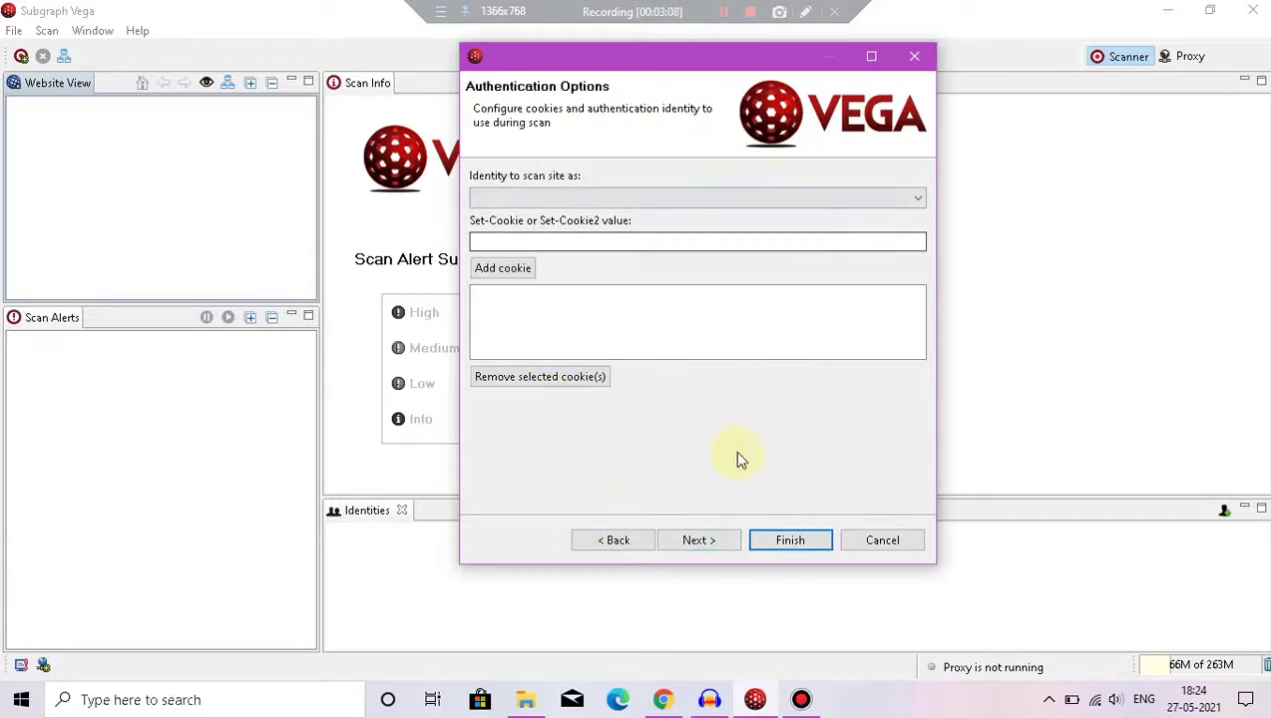
pyautogui.click(699, 545)
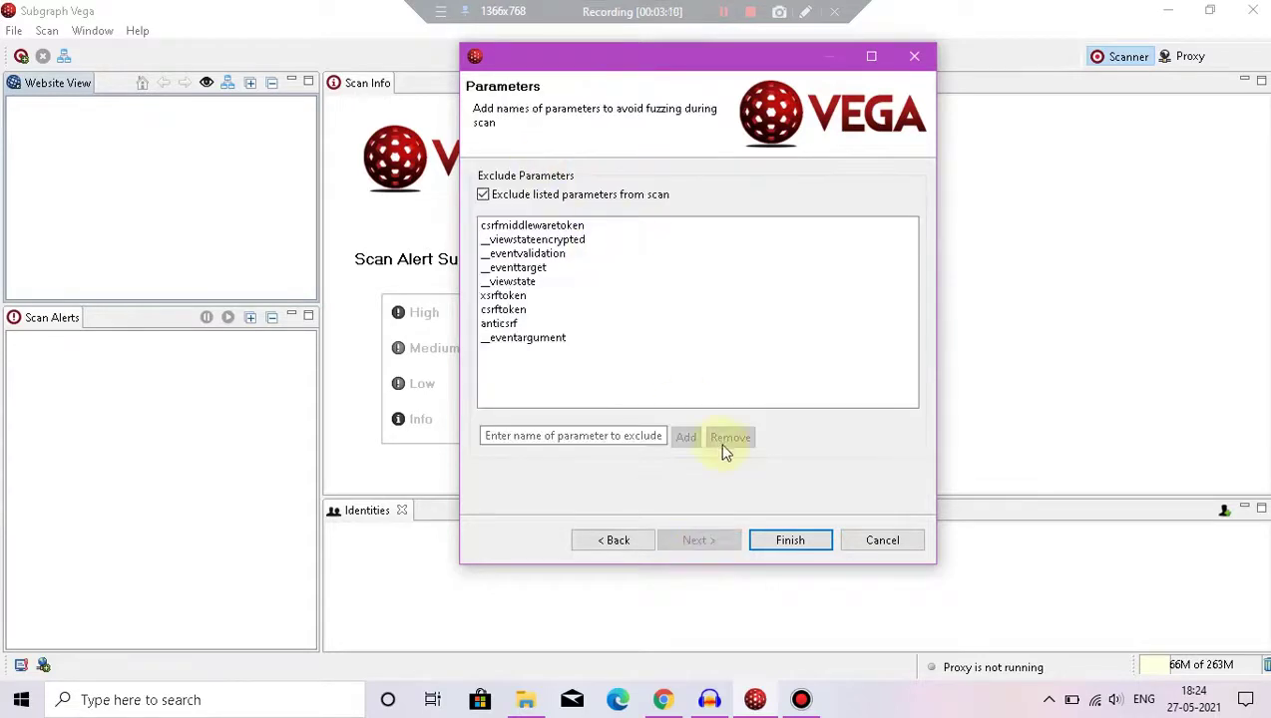
pyautogui.click(789, 538)
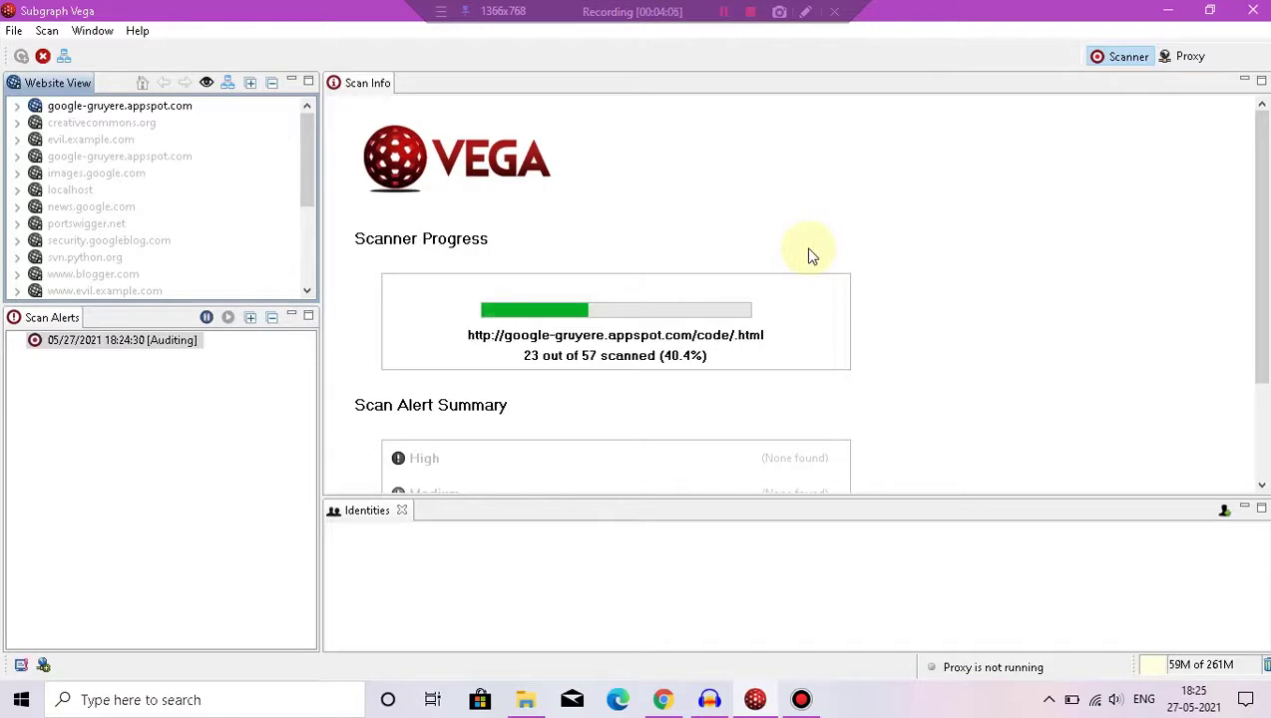
# - Follow the scanner progress to completion and examine the alert summary by severity level
pyautogui.scroll(-2, 810, 256)
pyautogui.scroll(2, 810, 256)
pyautogui.scroll(-2, 810, 256)
pyautogui.scroll(2, 810, 255)
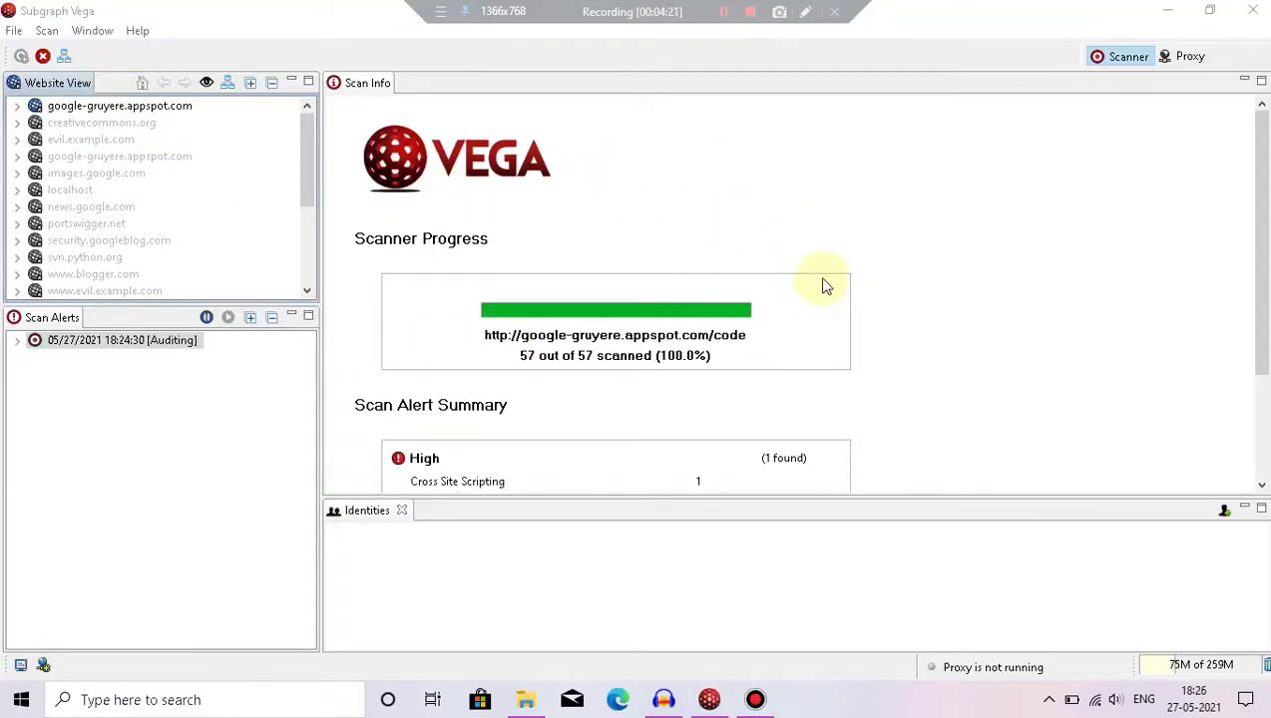
pyautogui.scroll(-2, 823, 286)
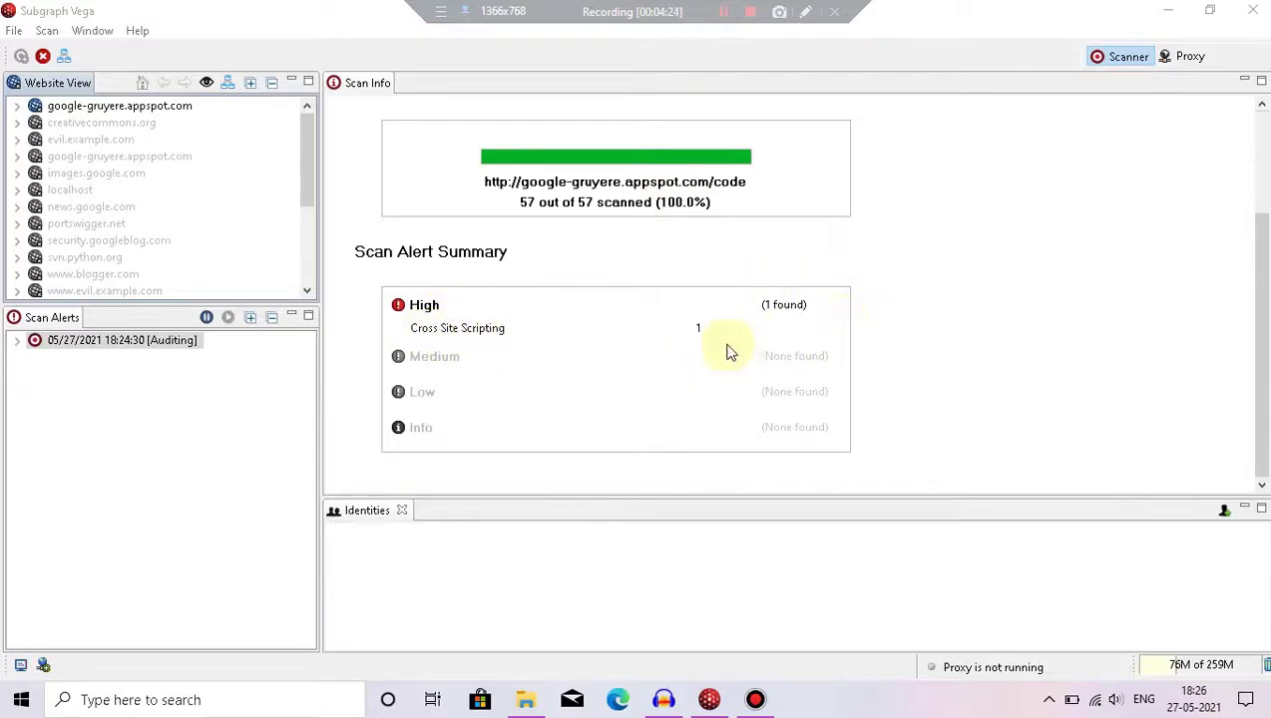
pyautogui.scroll(2, 891, 291)
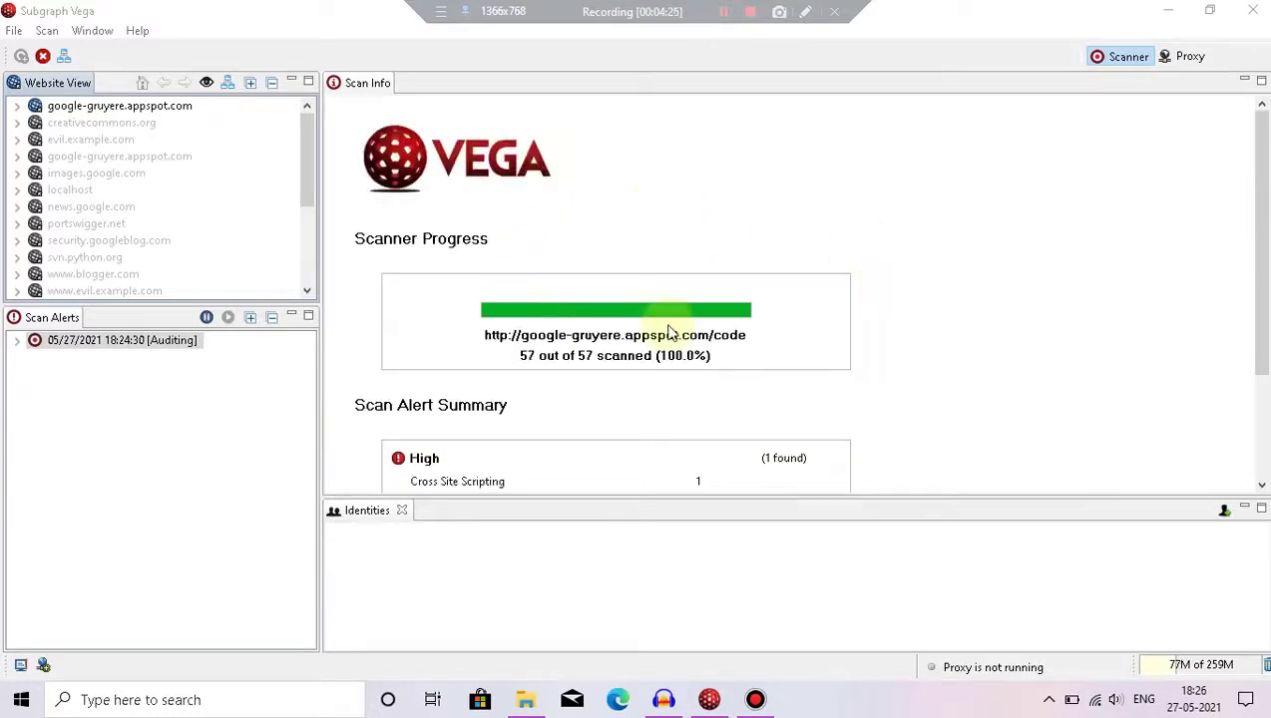
pyautogui.scroll(-2, 875, 305)
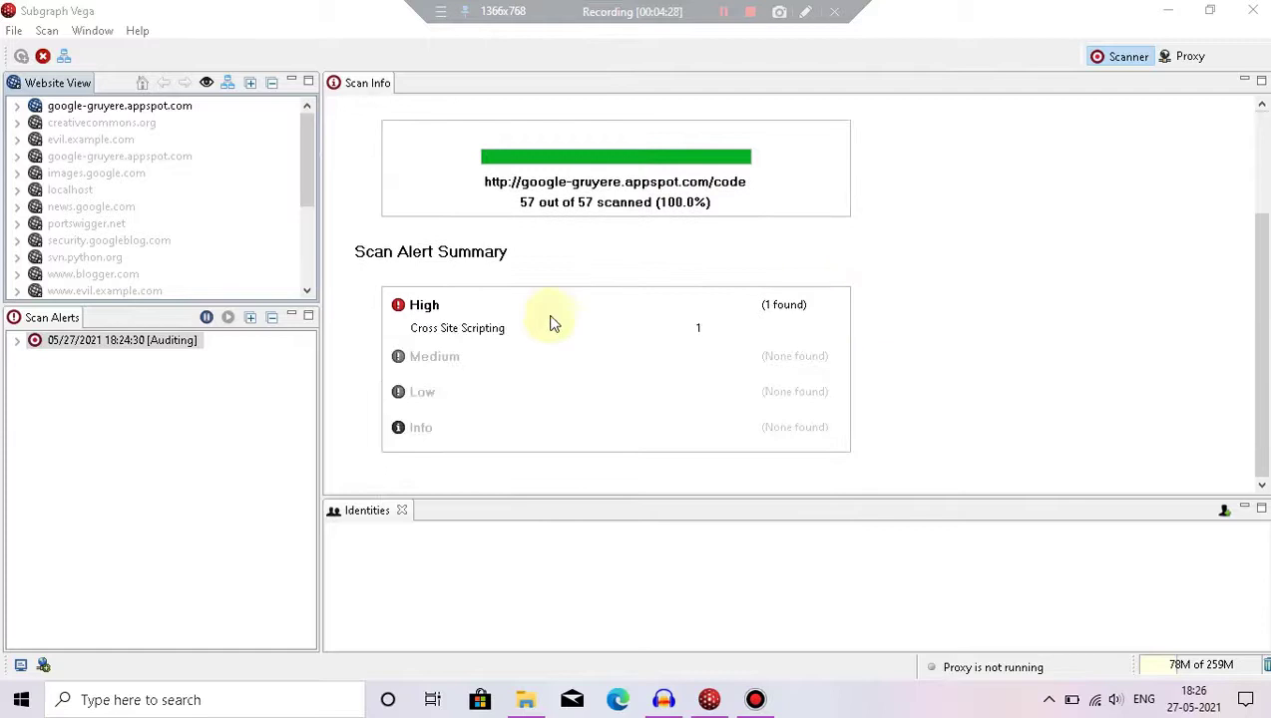
pyautogui.scroll(2, 800, 329)
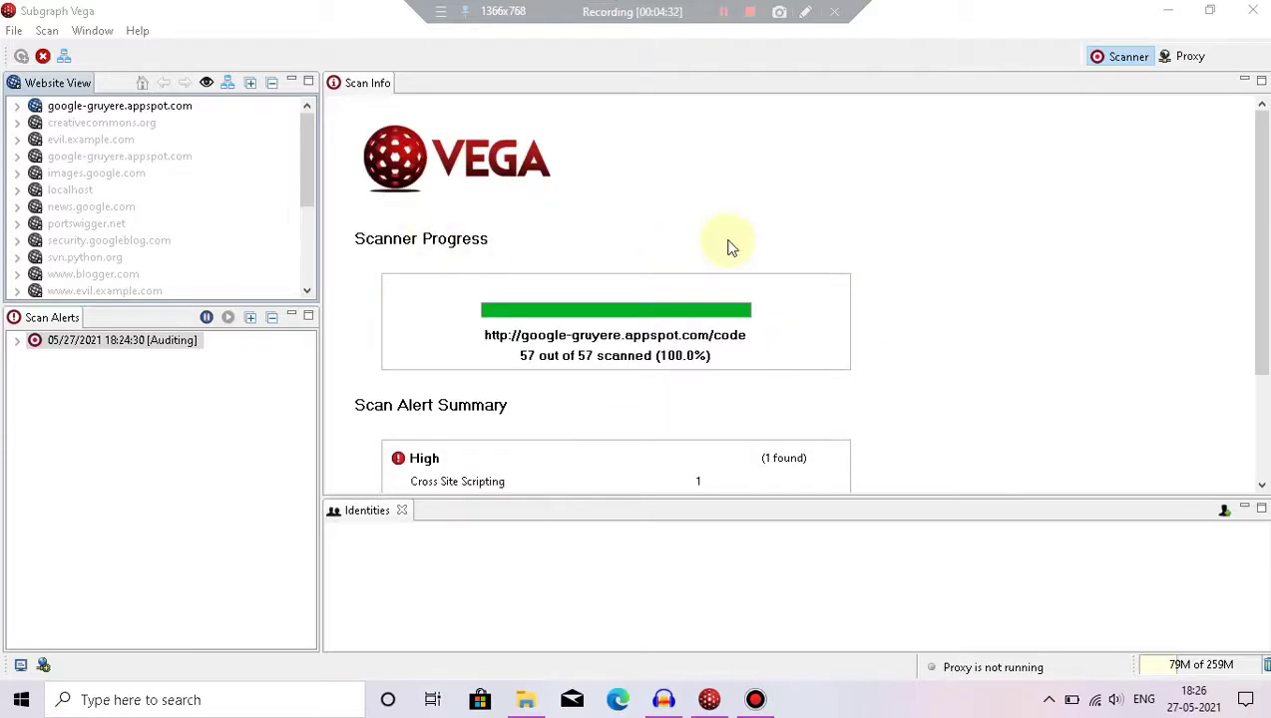
pyautogui.scroll(-2, 730, 246)
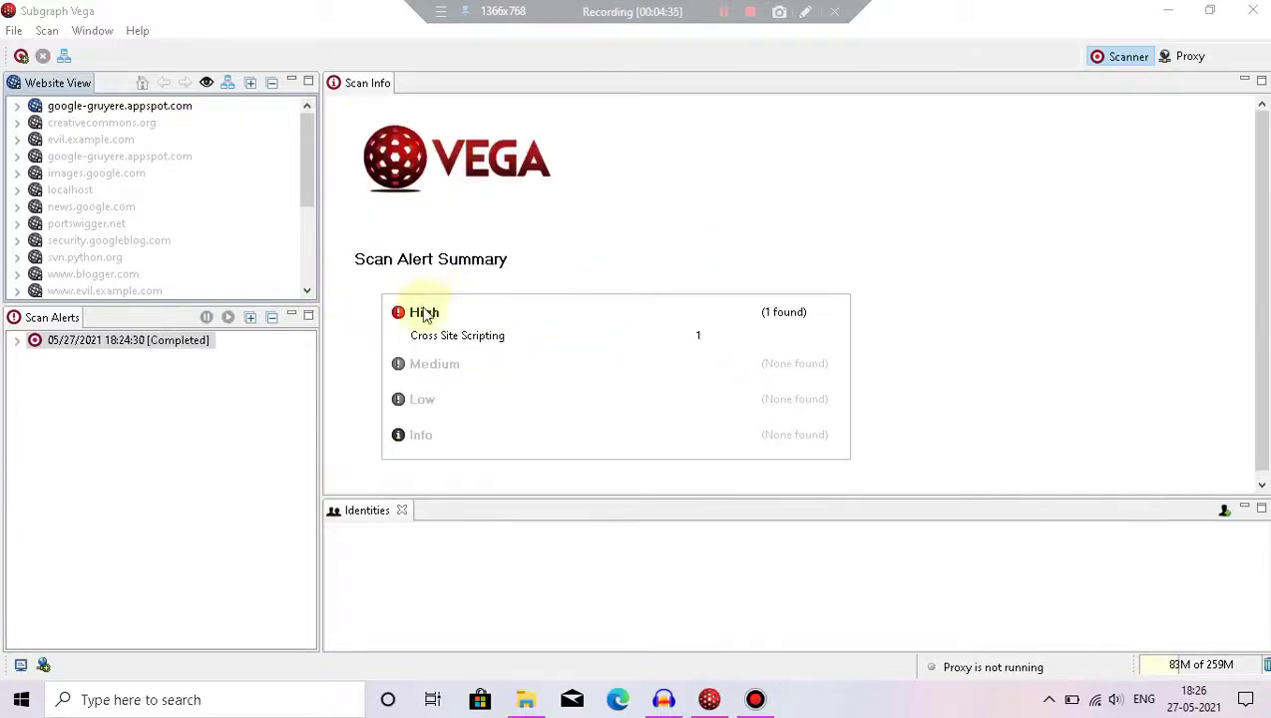
pyautogui.scroll(1, 425, 312)
pyautogui.scroll(-2, 63, 176)
pyautogui.scroll(2, 69, 185)
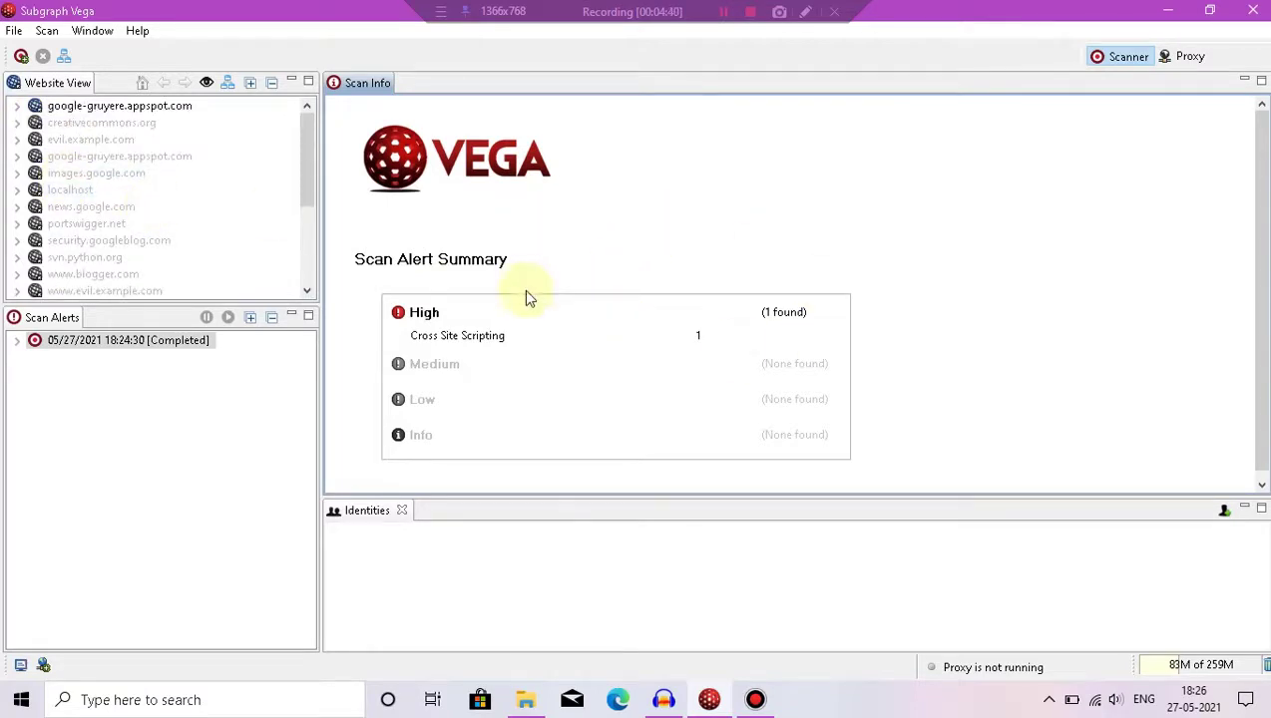
pyautogui.scroll(-1, 791, 291)
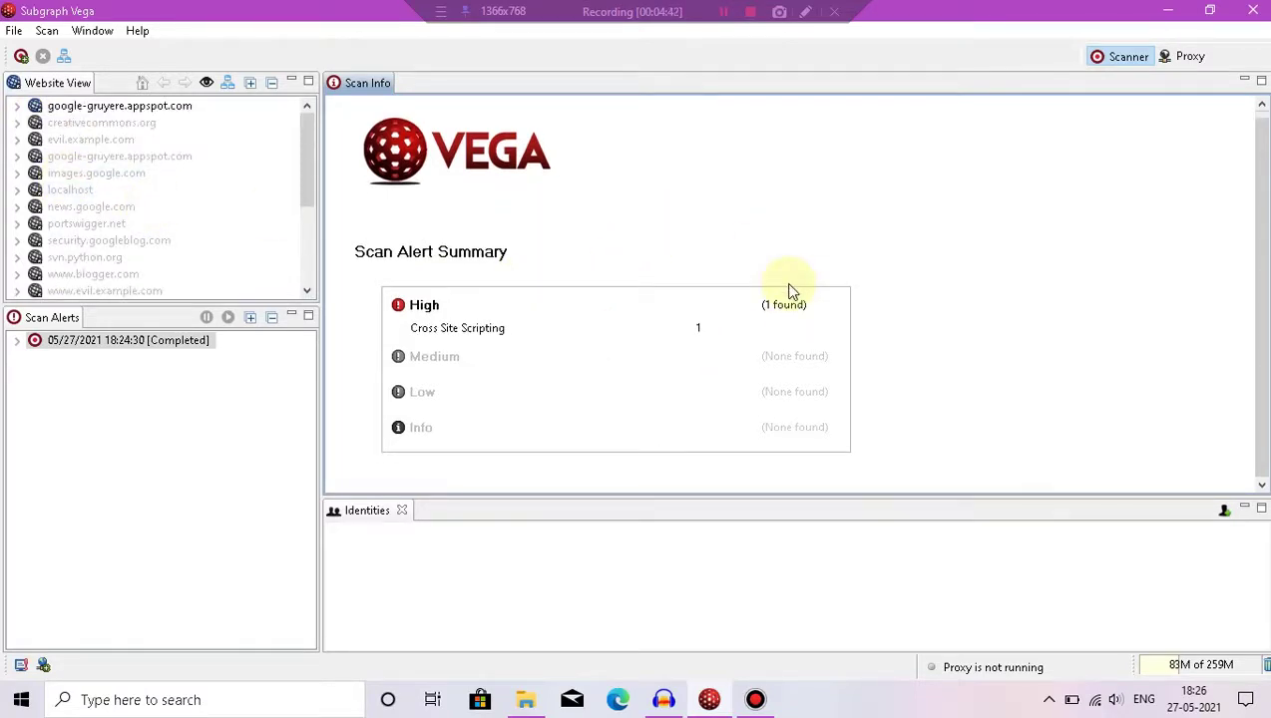
pyautogui.scroll(1, 791, 292)
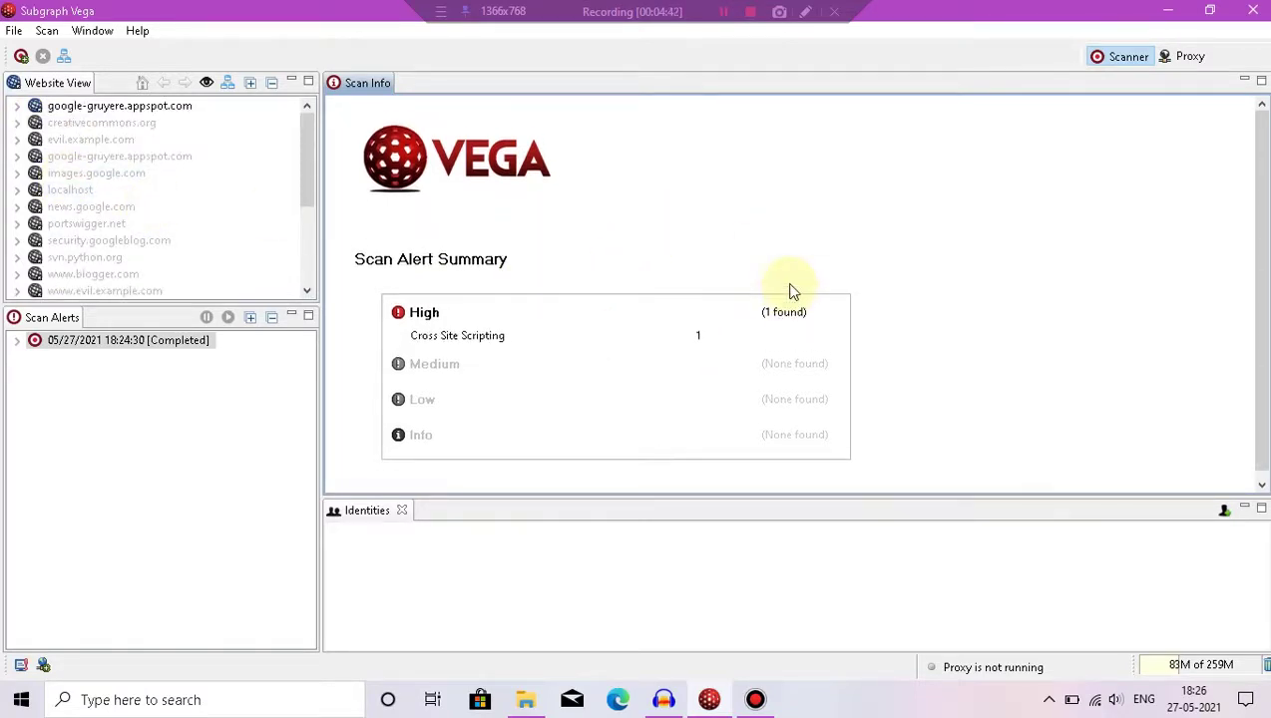
# - Close the Identities view and minimize the Vega and Audacity windows to reach the desktop
pyautogui.click(400, 511)
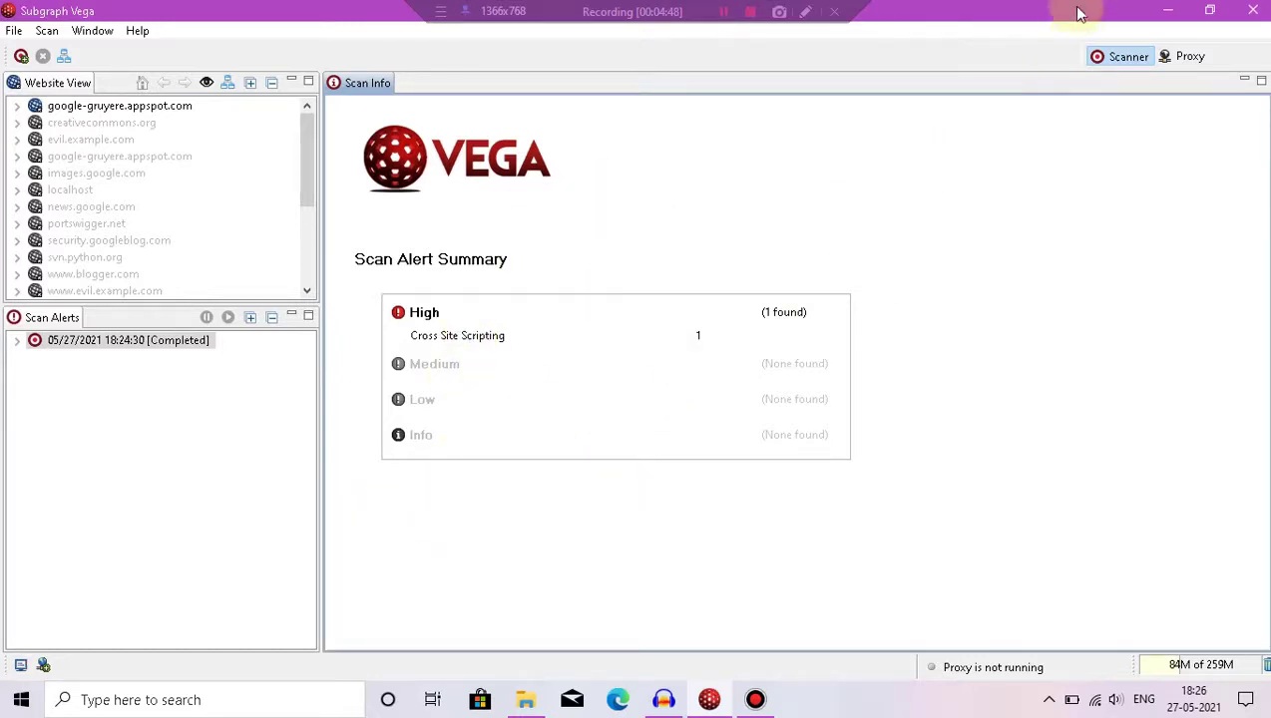
pyautogui.click(1149, 10)
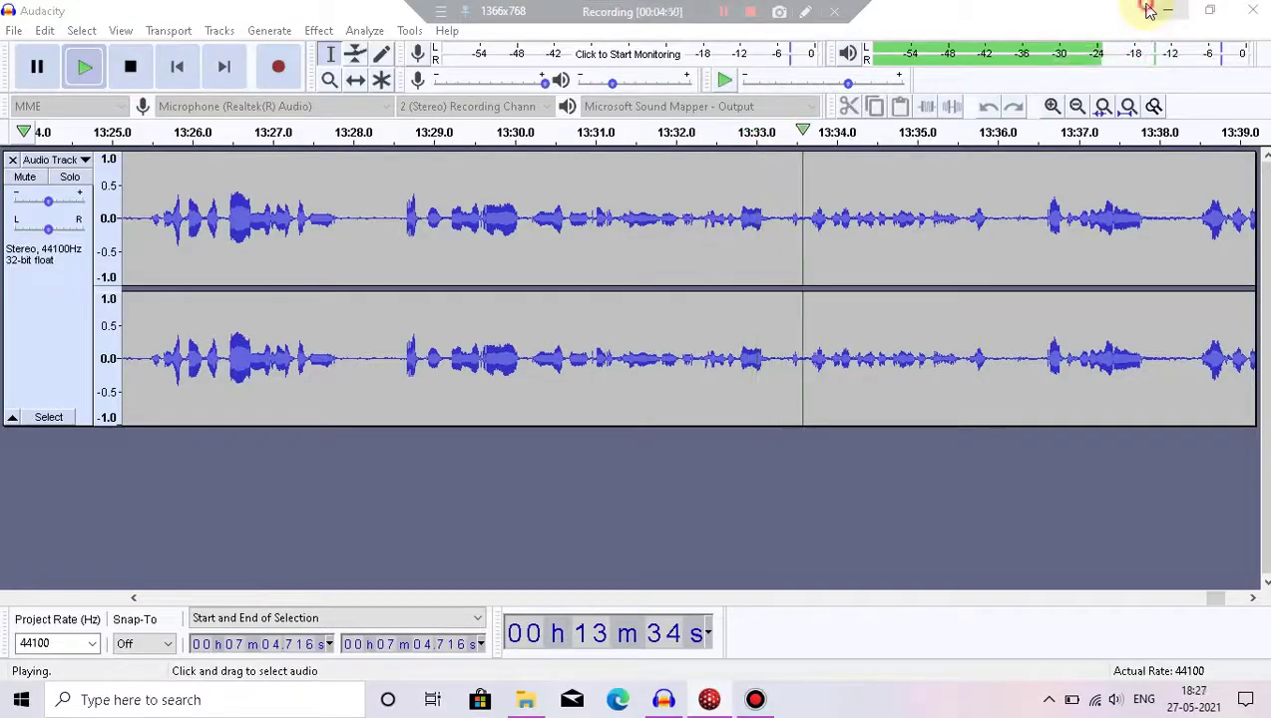
pyautogui.click(1149, 10)
pyautogui.click(1148, 10)
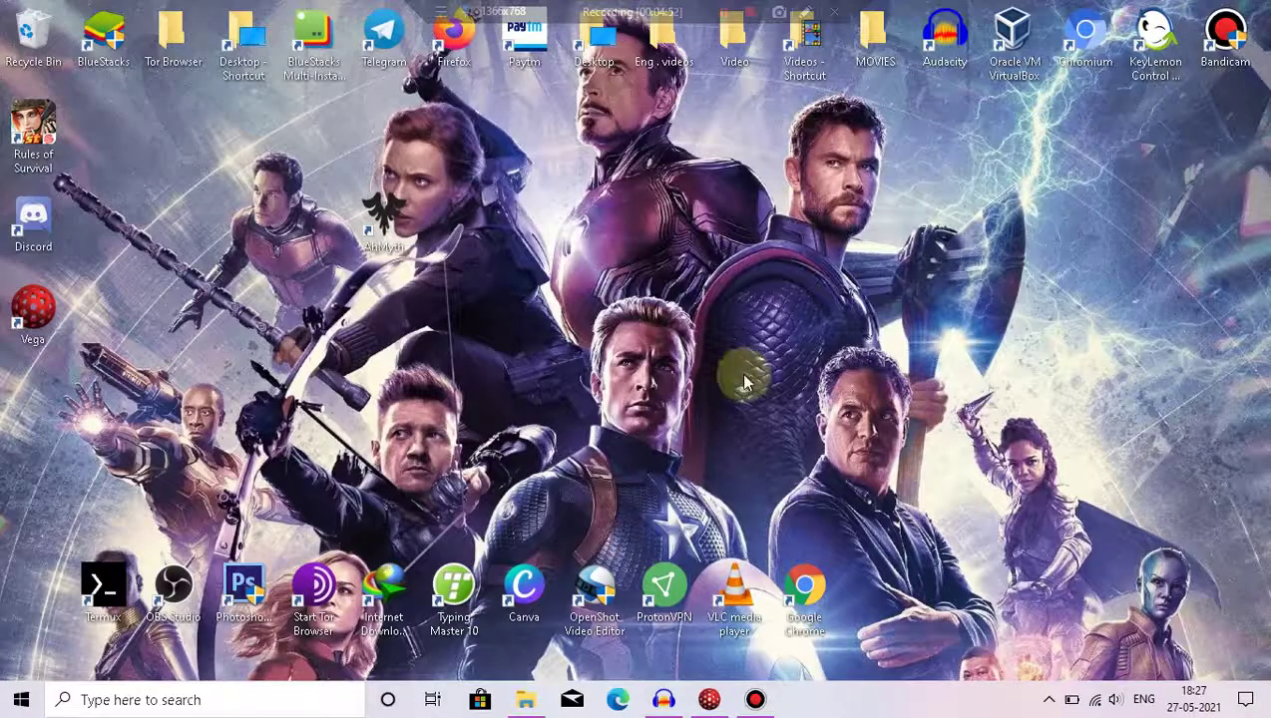
# - Move the Vega desktop shortcut beside the AhMyth shortcut
pyautogui.moveTo(33, 320); pyautogui.dragTo(474, 232)
pyautogui.click(616, 207)
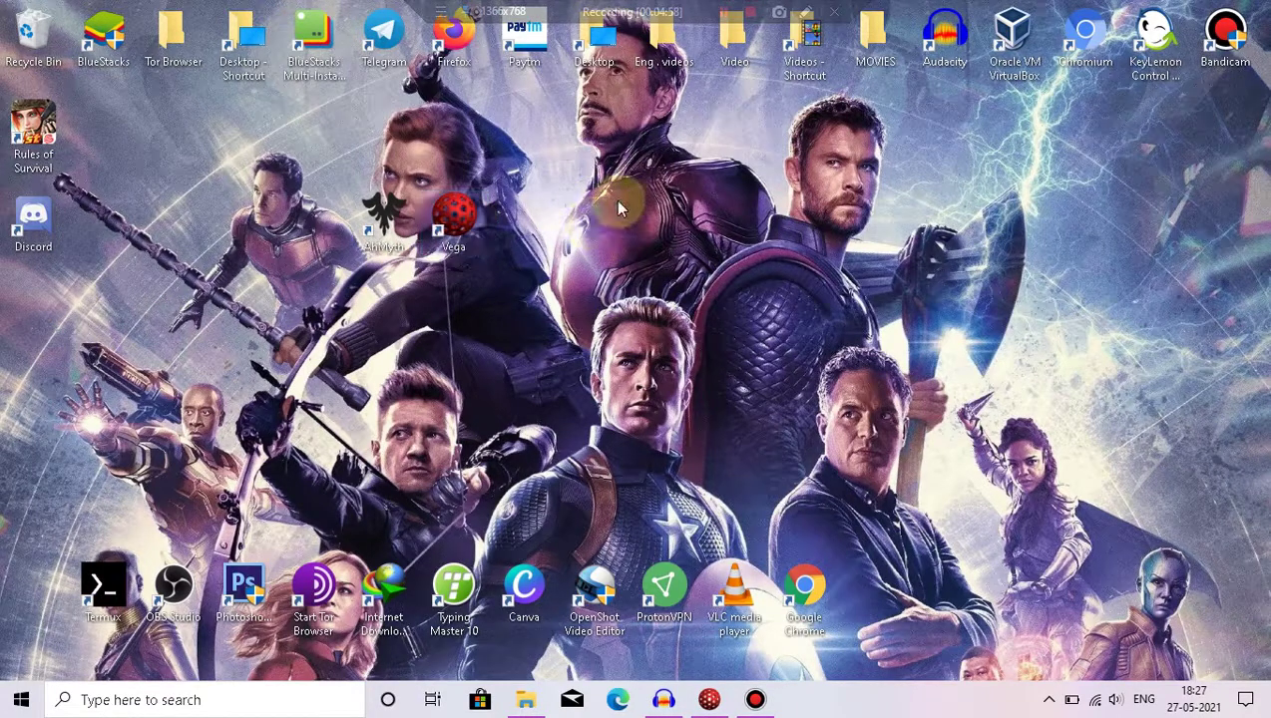
pyautogui.rightClick(615, 208)
pyautogui.click(823, 262)
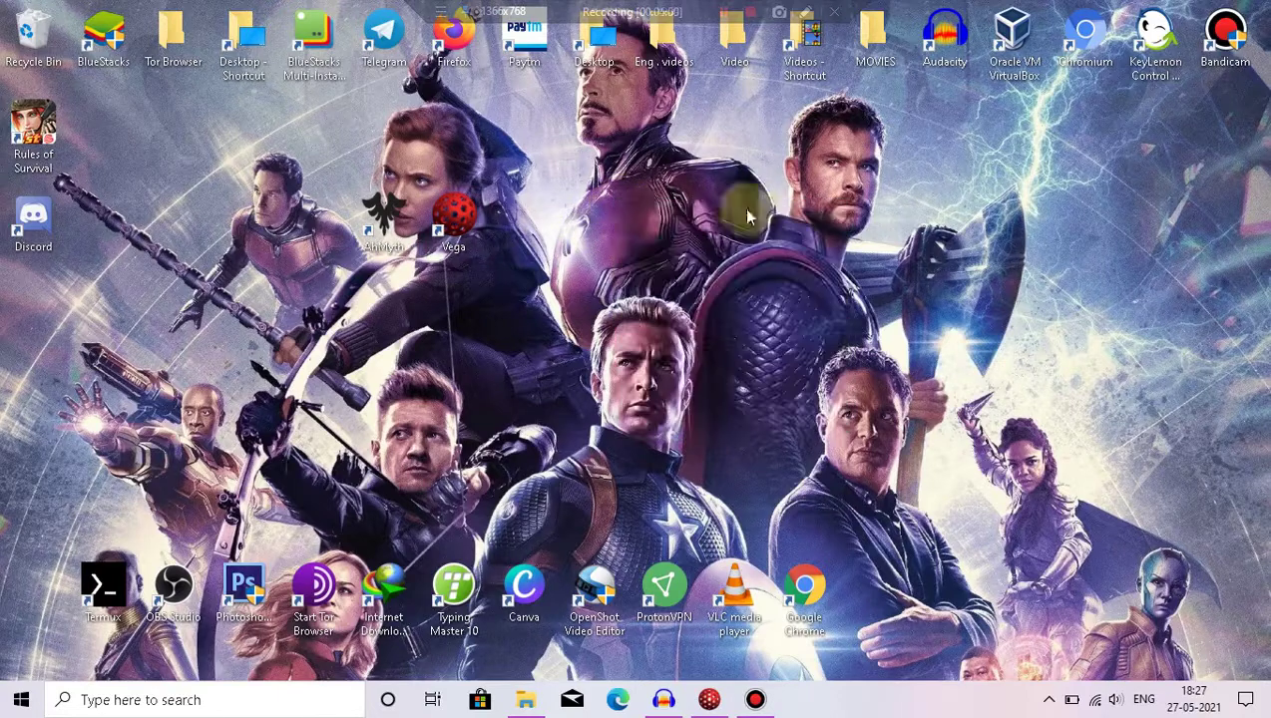